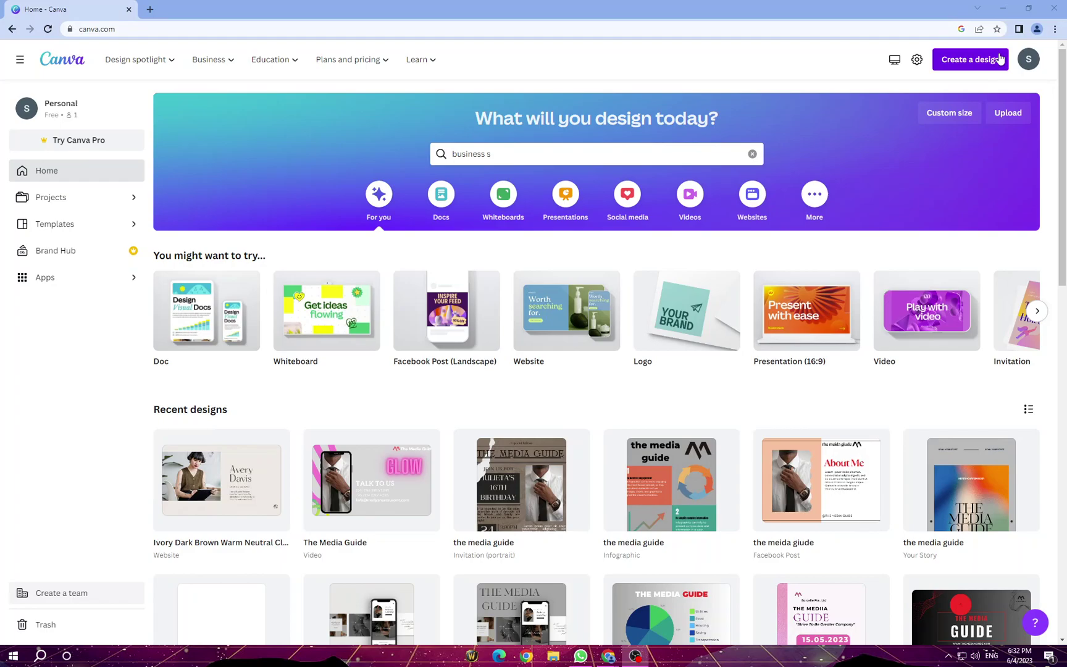
mouse_move(445, 301)
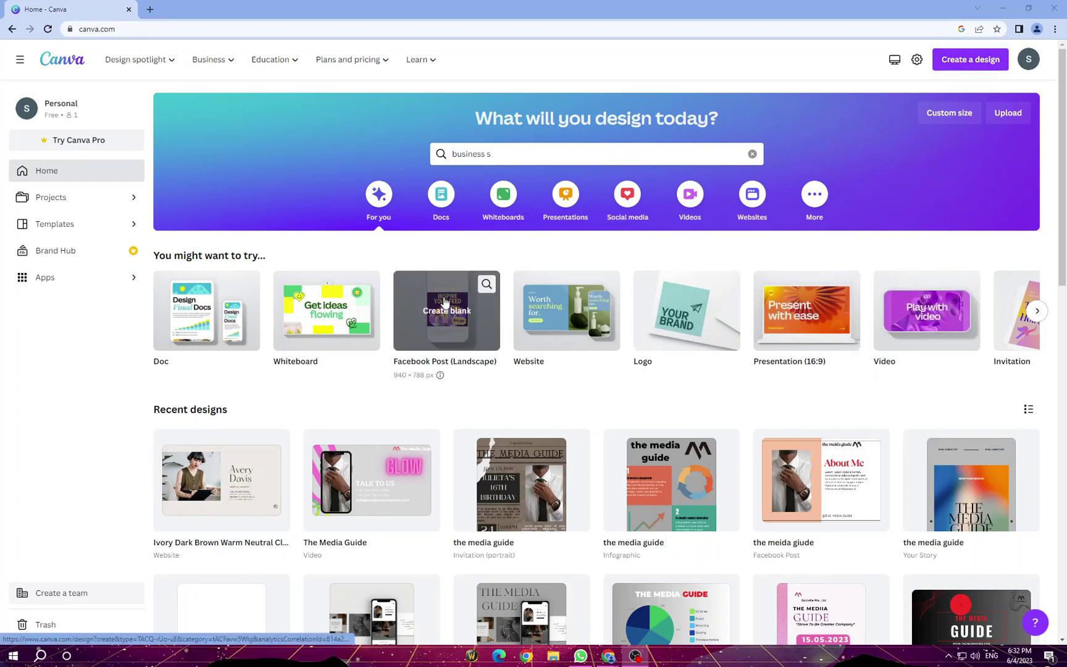
scroll(445, 302, down, 1)
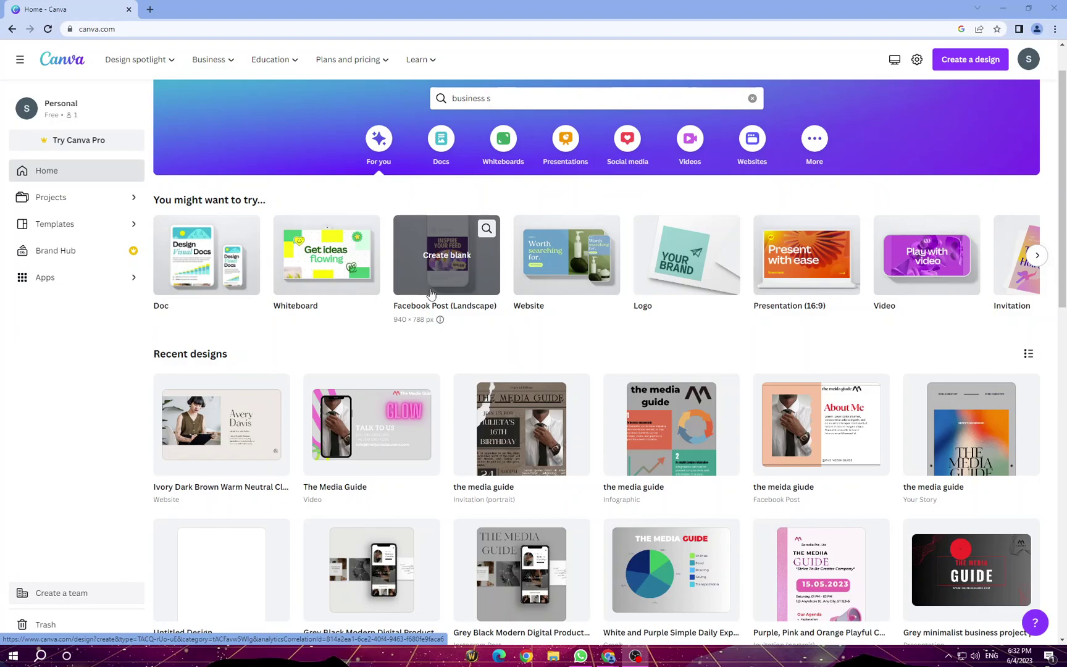
mouse_move(837, 292)
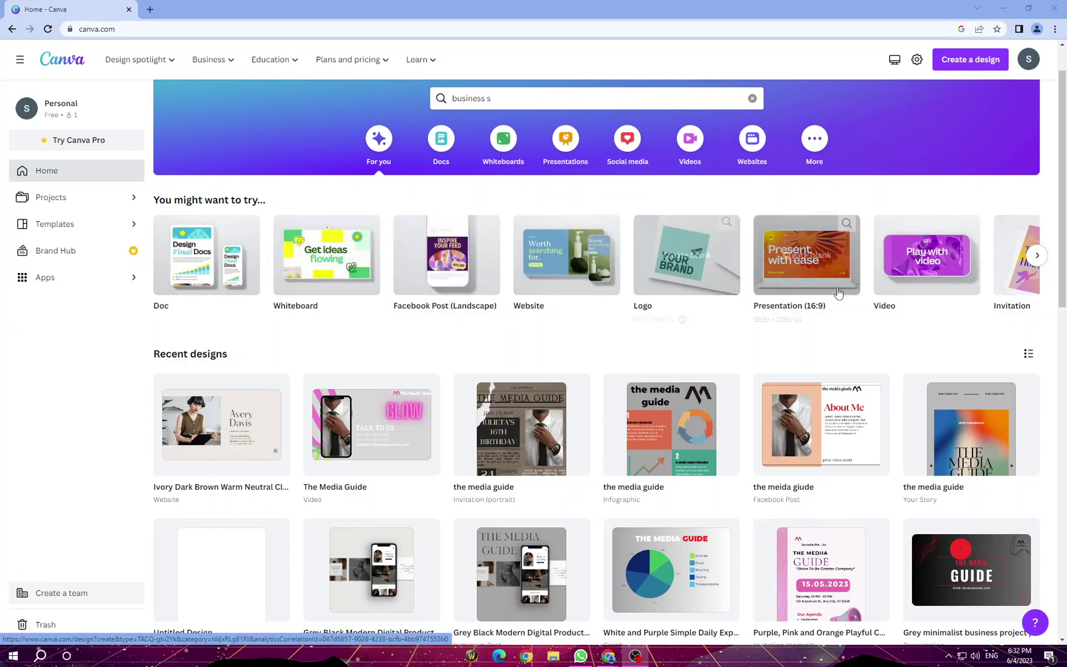
mouse_move(938, 284)
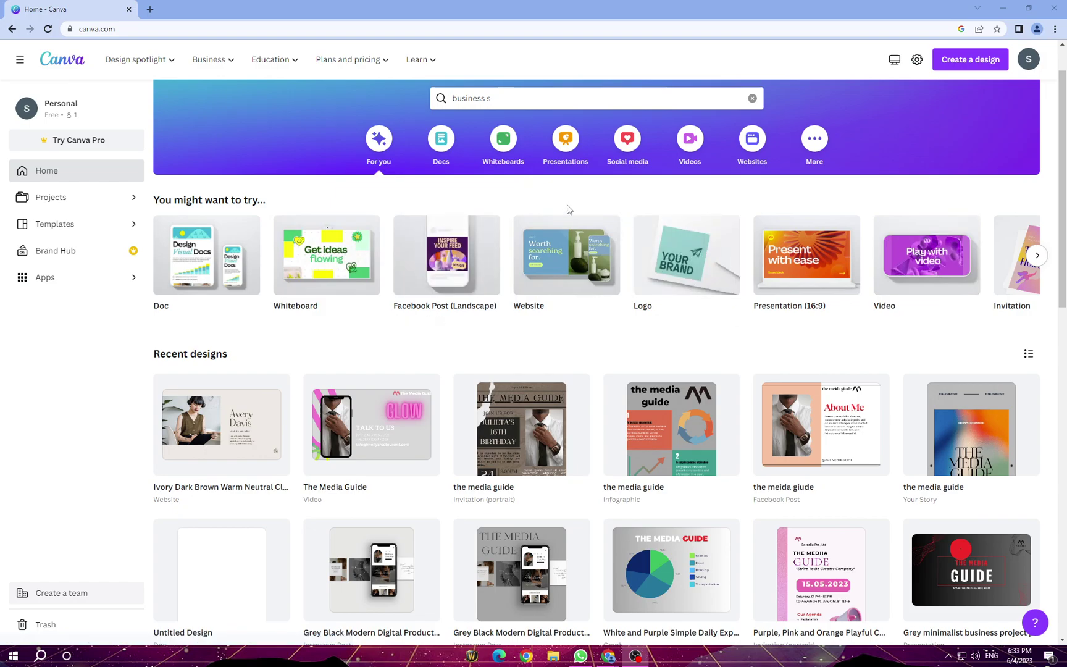
scroll(622, 285, up, 1)
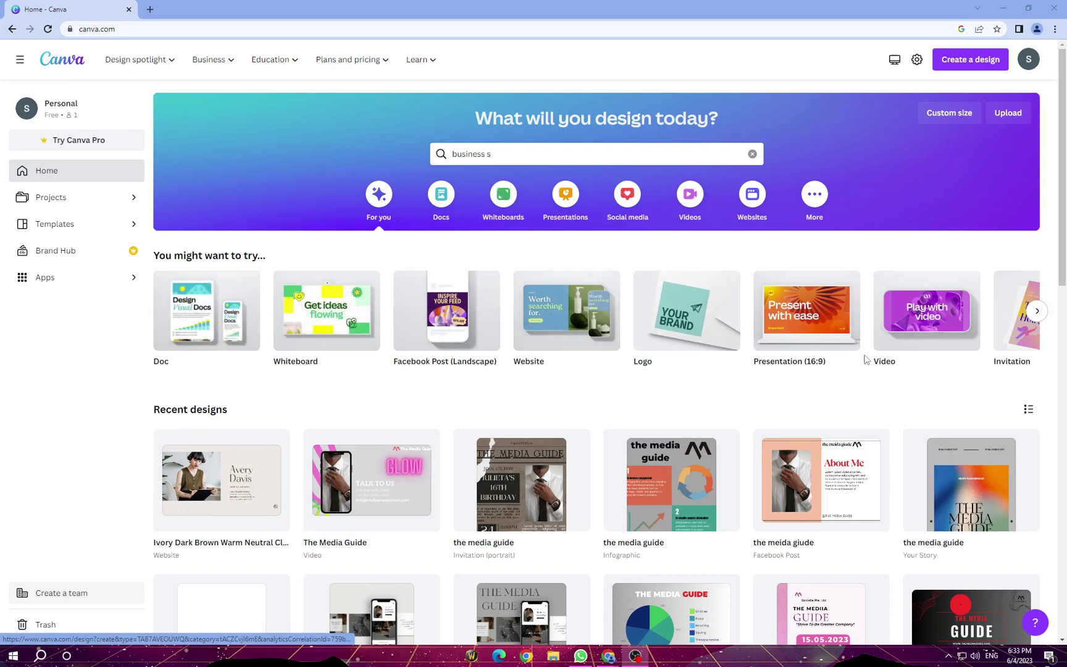
click(1038, 311)
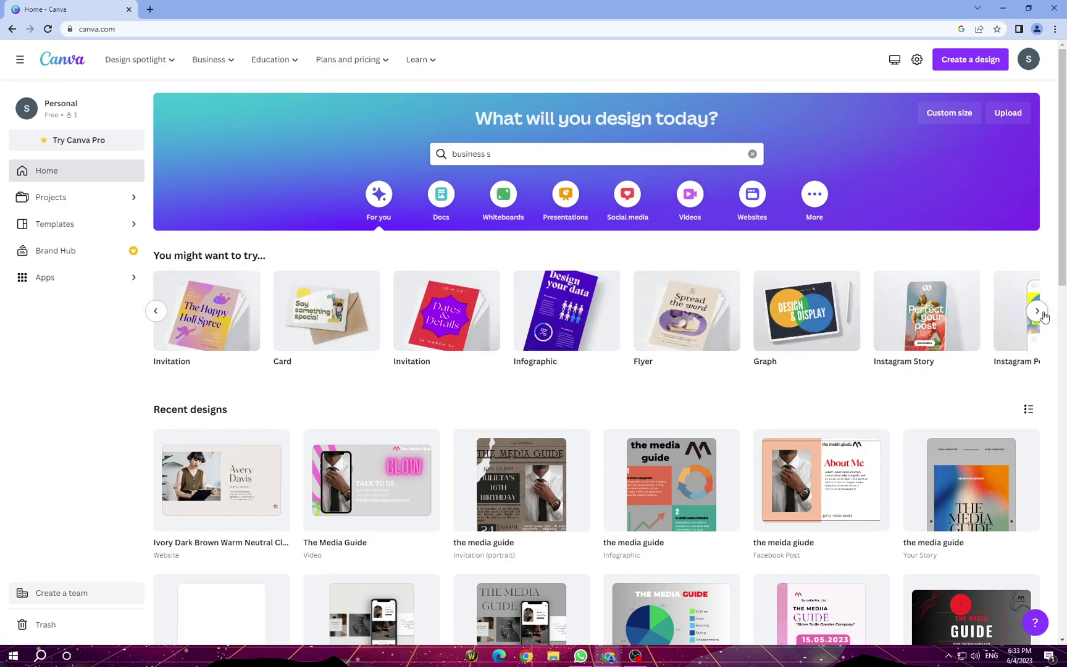
click(1039, 311)
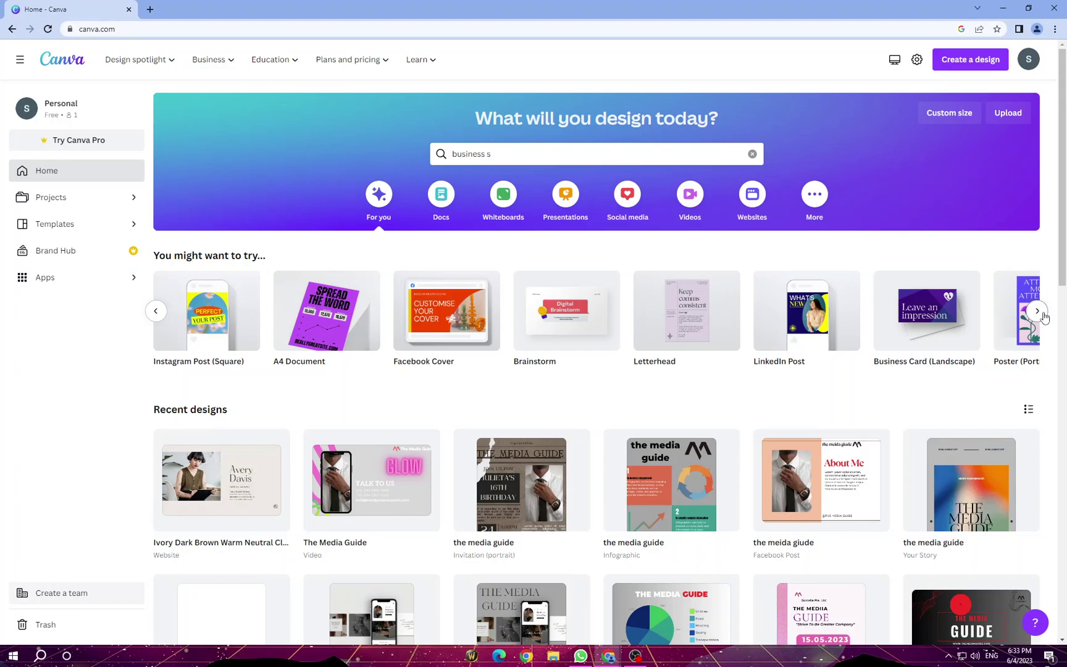
Correct the design search to 'business report' and run it
click(528, 163)
key(BackSpace)
key(BackSpace)
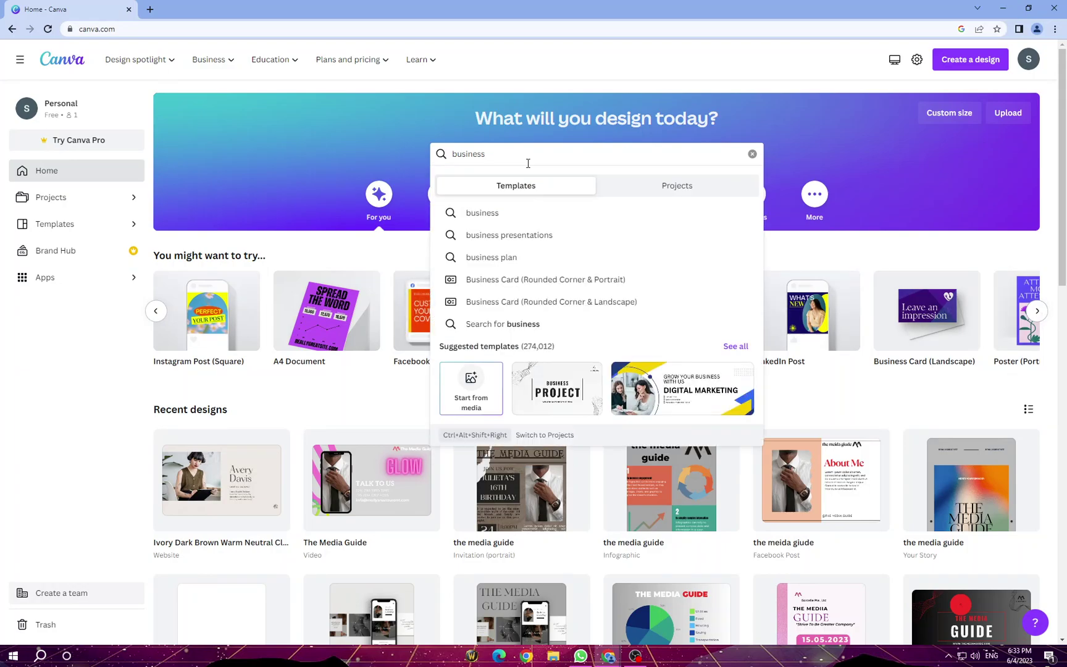
text(re)
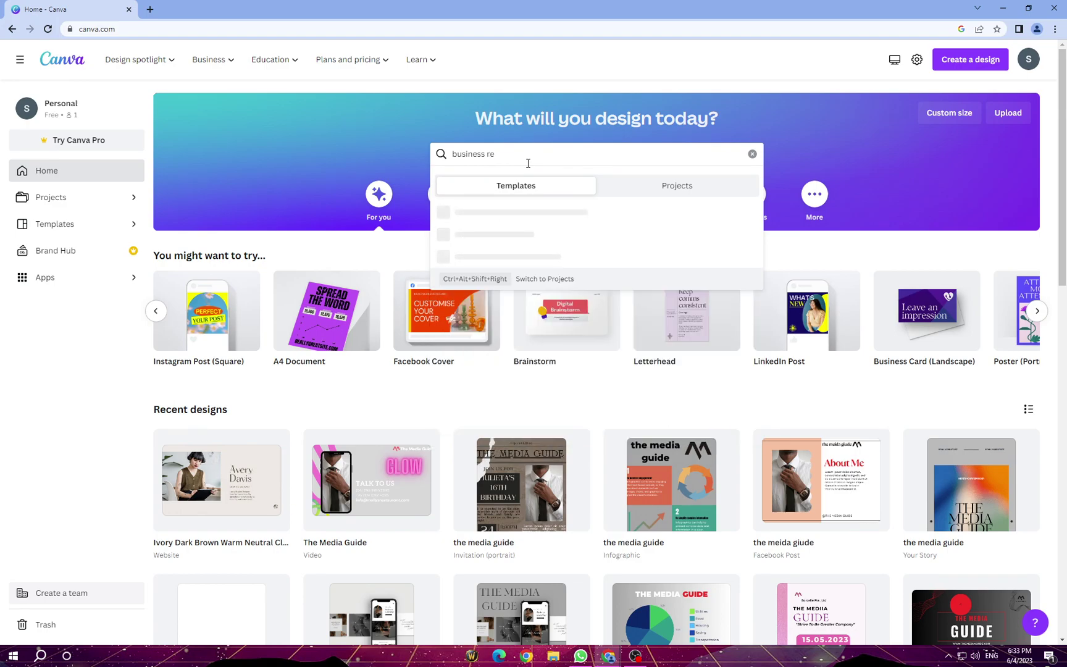
click(528, 212)
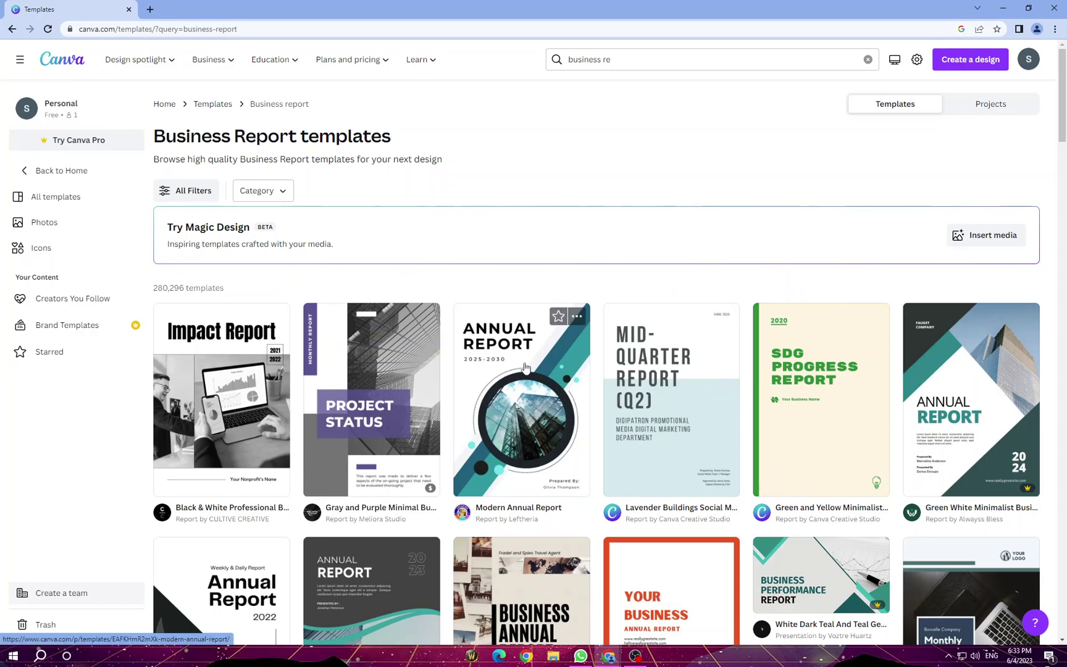
Browse the results and open the Minimalist simple Business annual Report template
scroll(508, 326, down, 3)
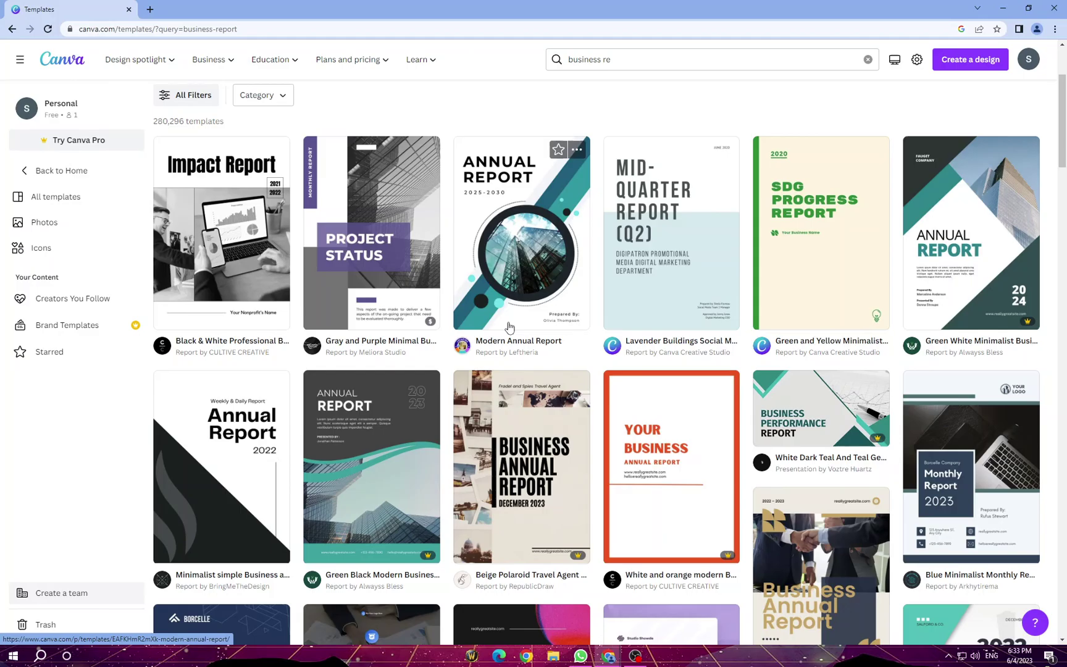
scroll(508, 326, up, 3)
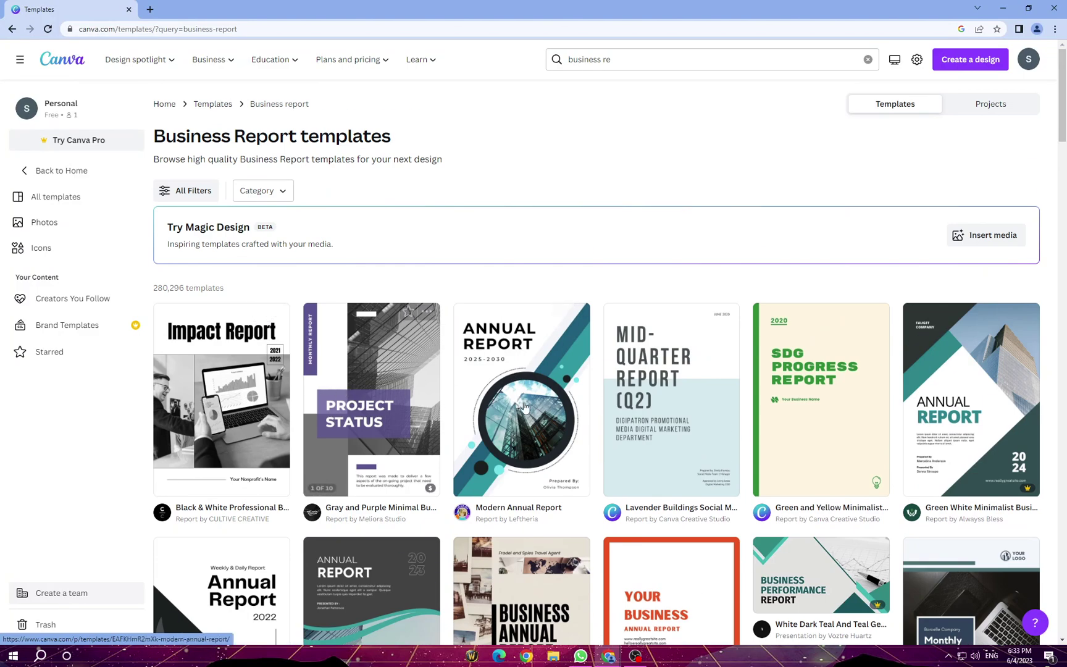
scroll(524, 406, down, 12)
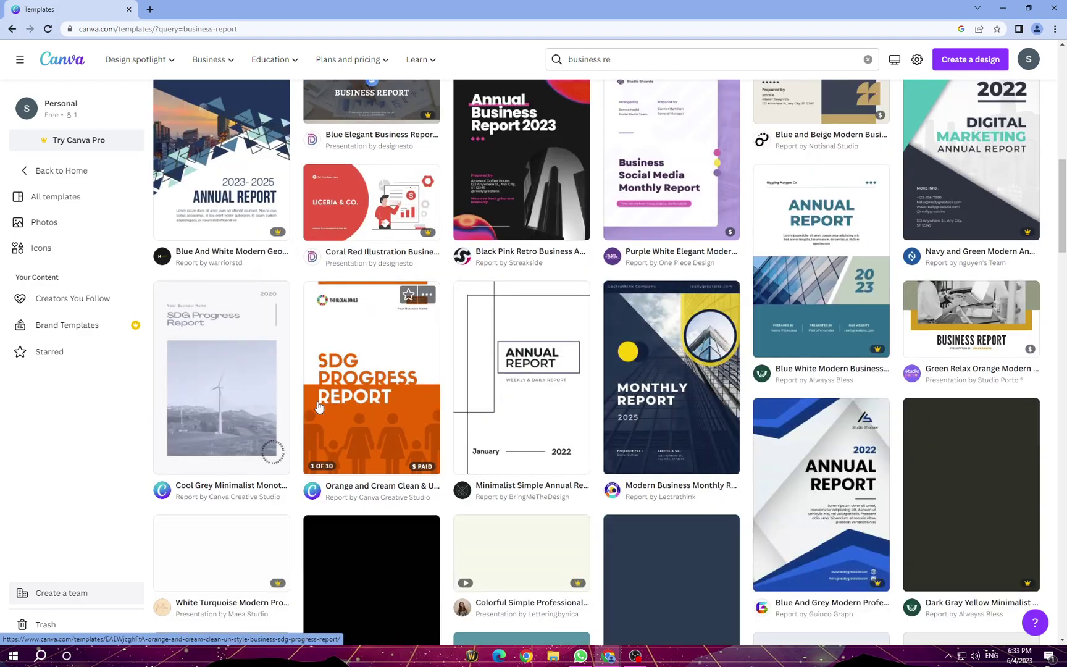
scroll(318, 405, up, 15)
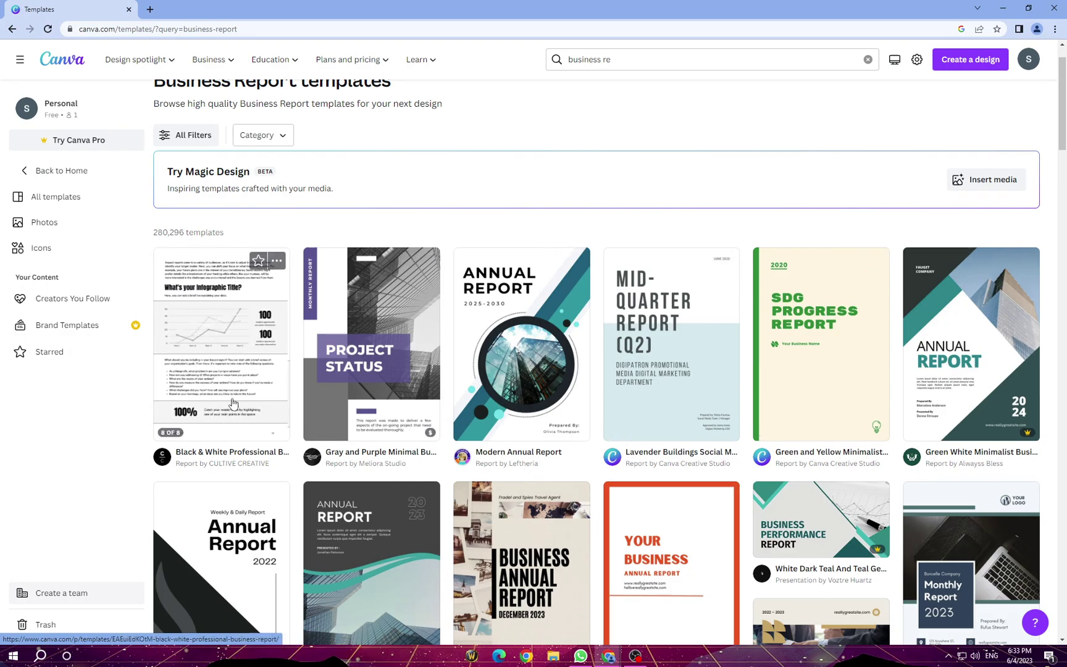
scroll(247, 512, down, 2)
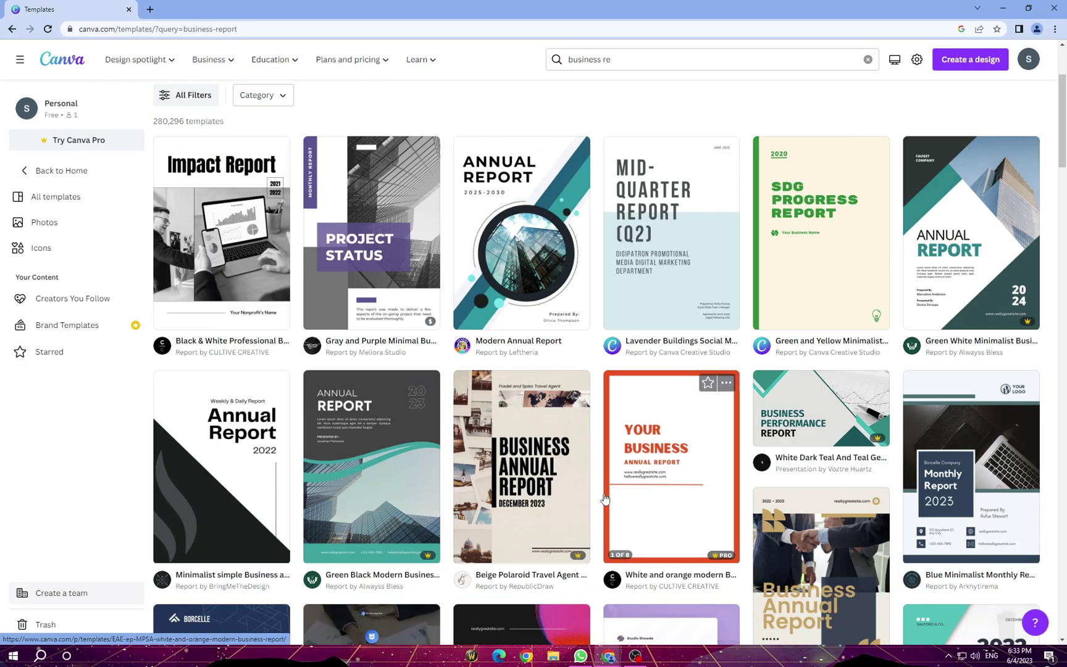
scroll(914, 531, down, 3)
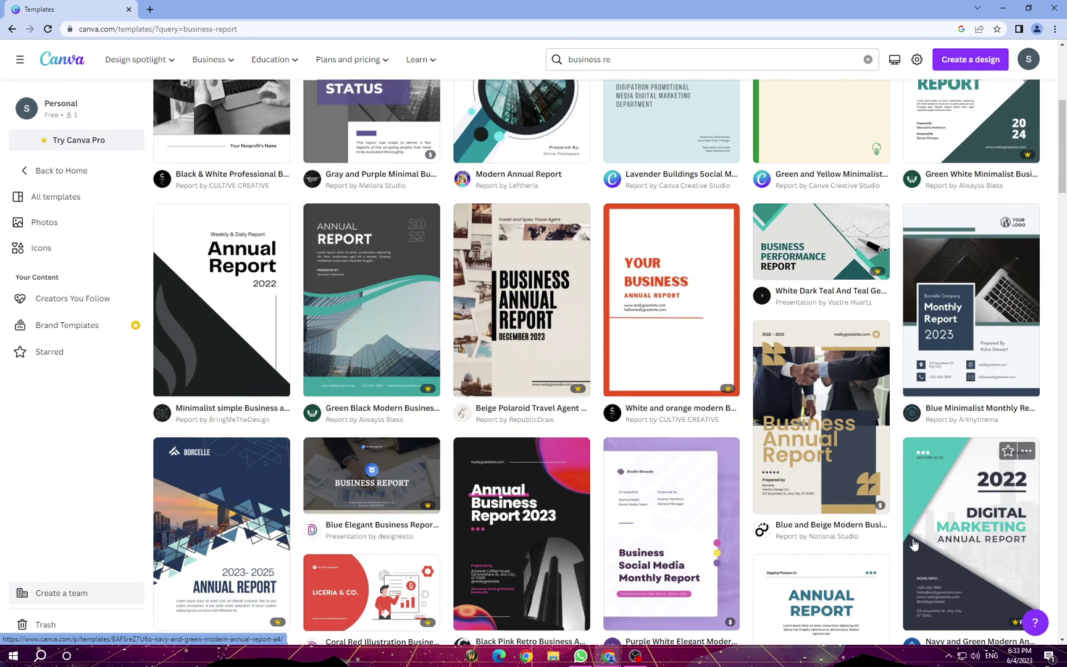
scroll(914, 543, down, 2)
scroll(532, 535, up, 7)
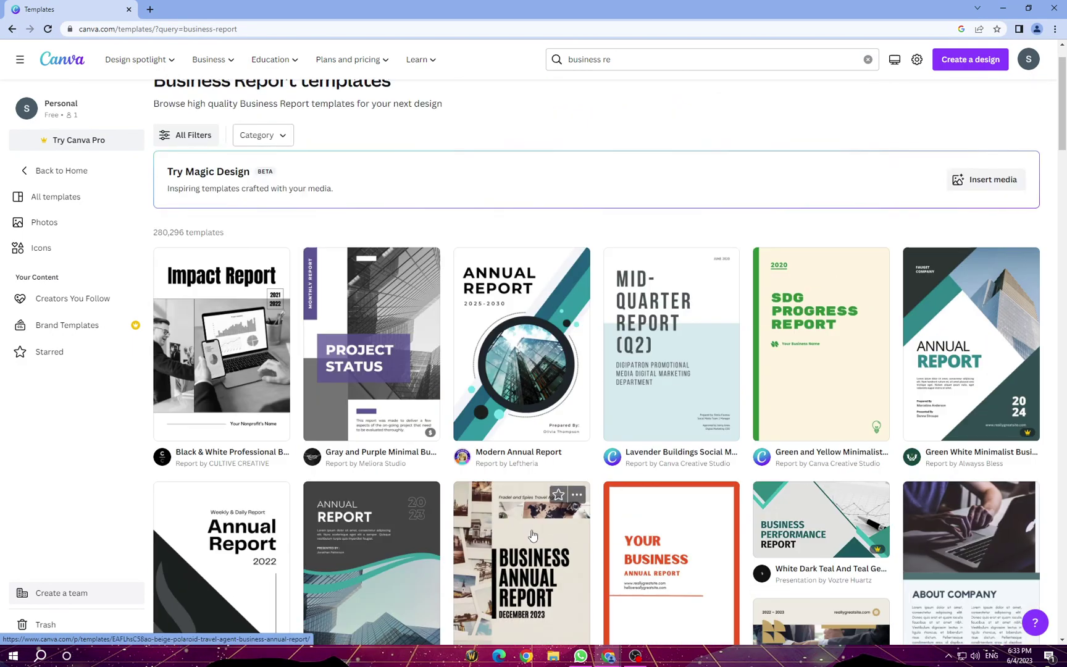
scroll(532, 534, up, 1)
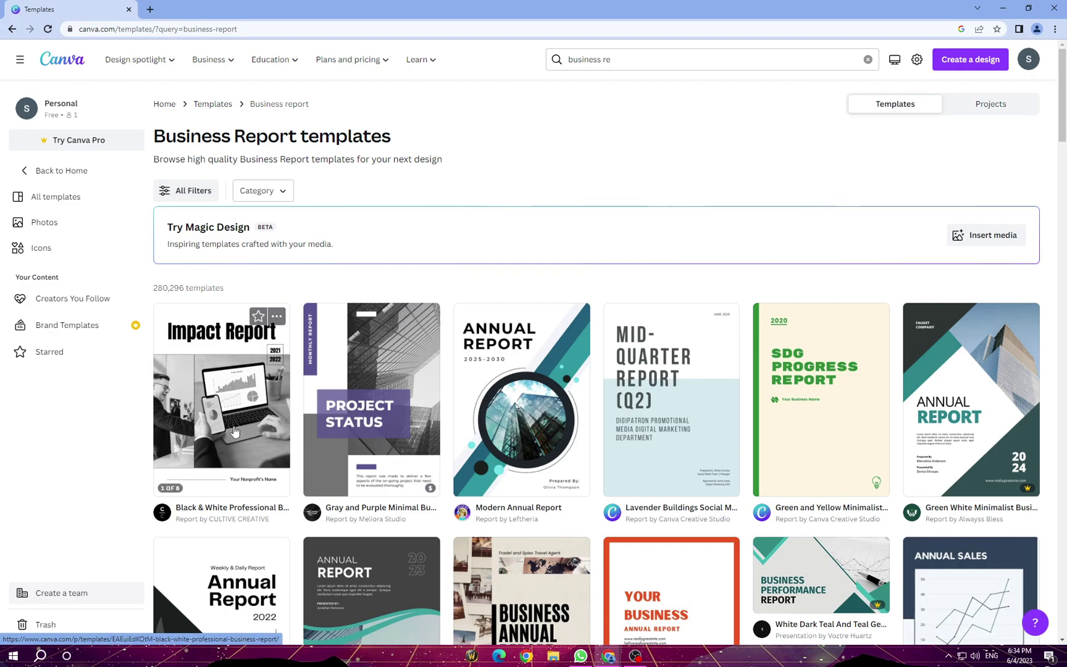
scroll(235, 430, down, 2)
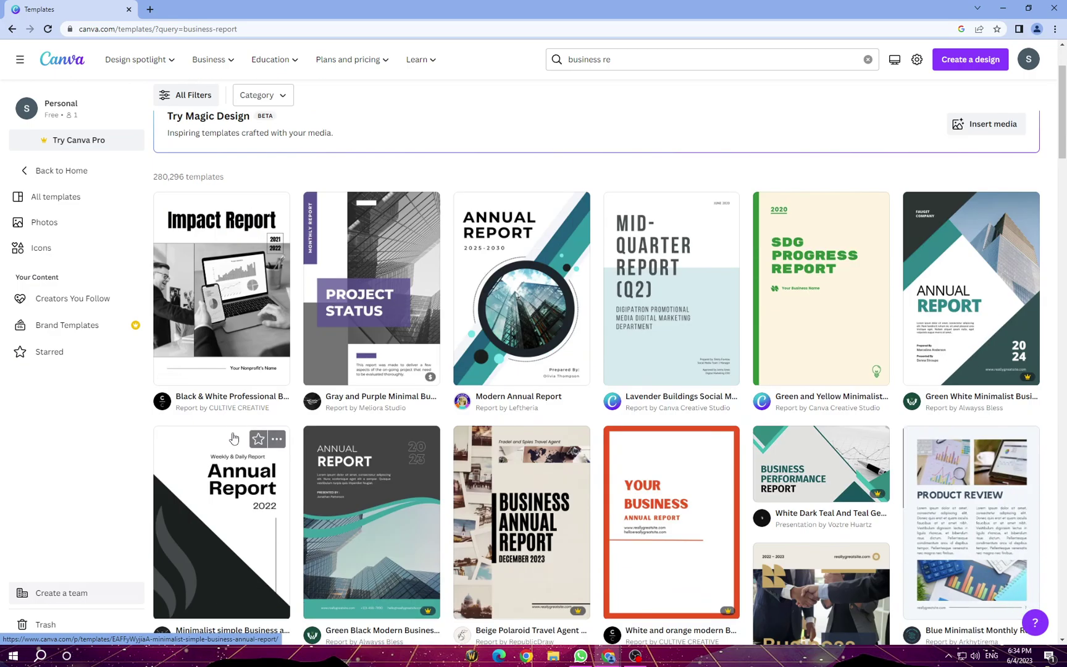
click(259, 518)
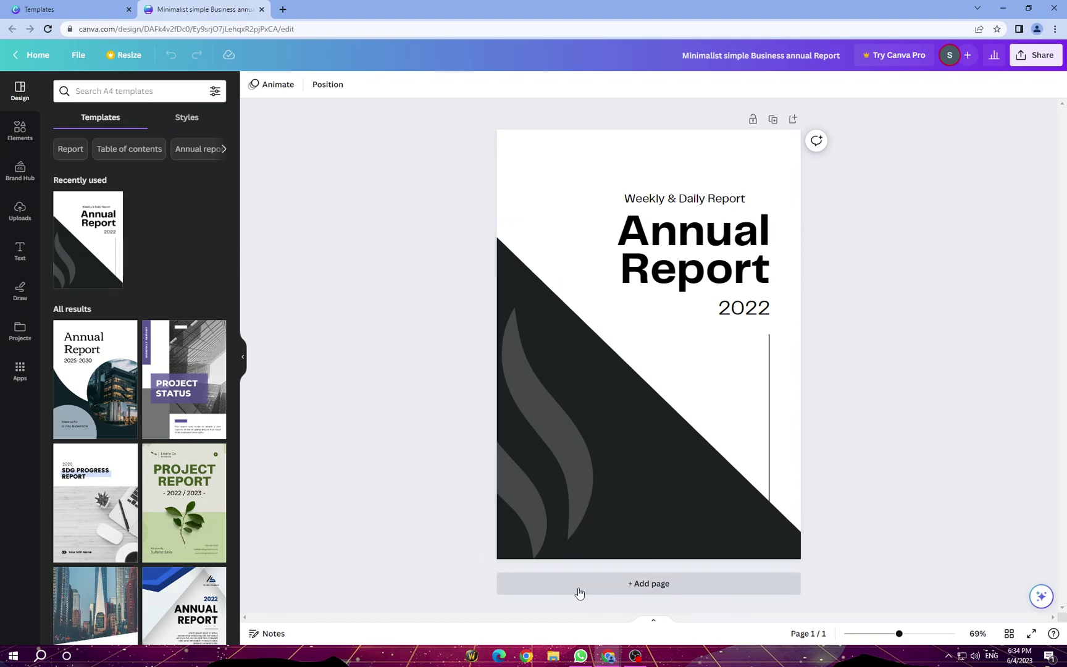
Add a page with the Gray and Purple Project Status design and delete the original Annual Report page
click(579, 593)
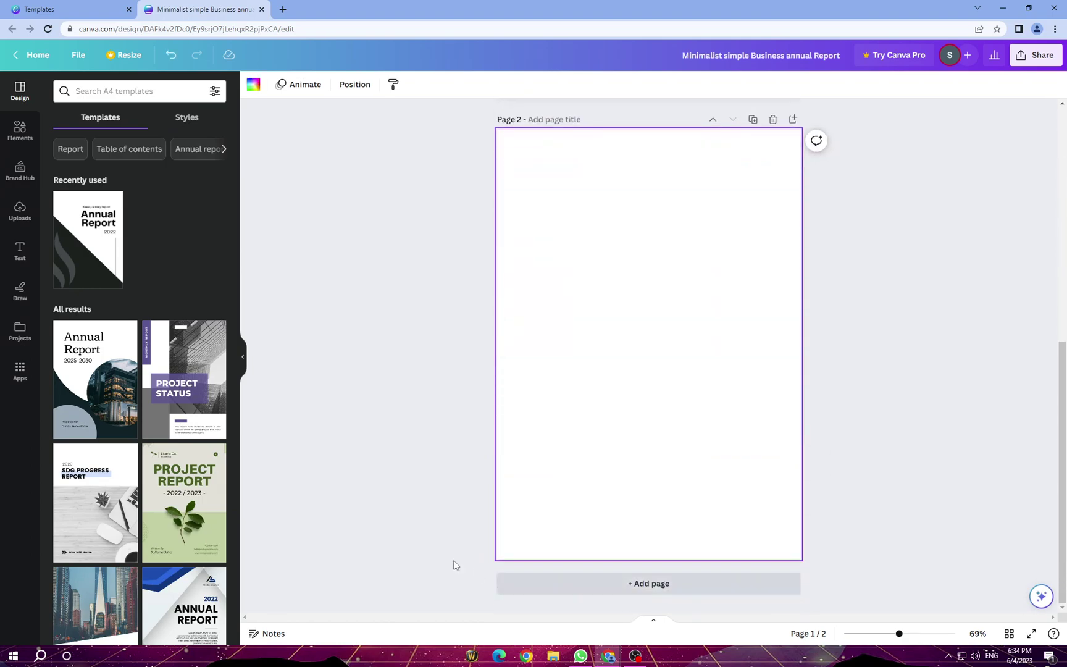
click(168, 391)
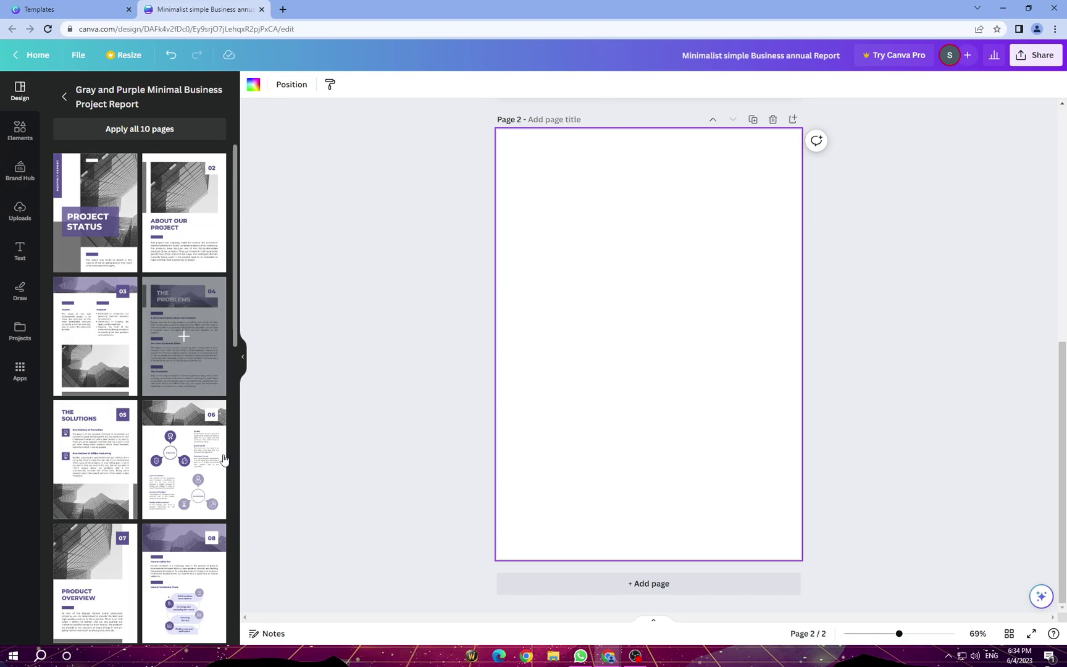
click(112, 210)
scroll(605, 312, up, 6)
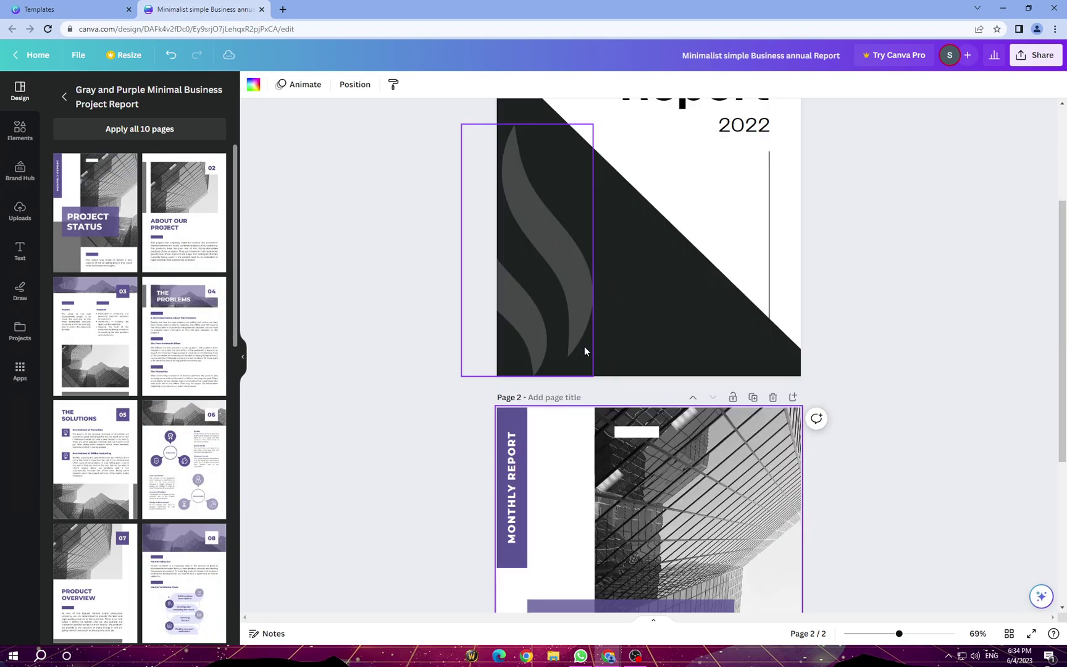
click(772, 119)
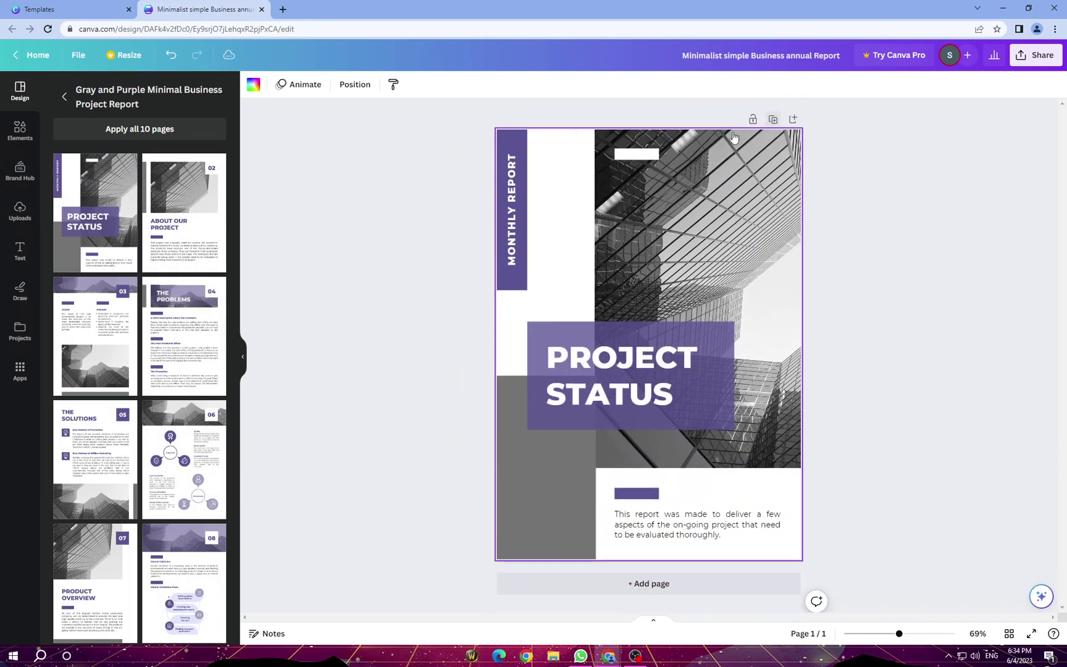
Add pages filled with About Our Project, the 03 design, The Problems, plus a blank fifth page
click(573, 582)
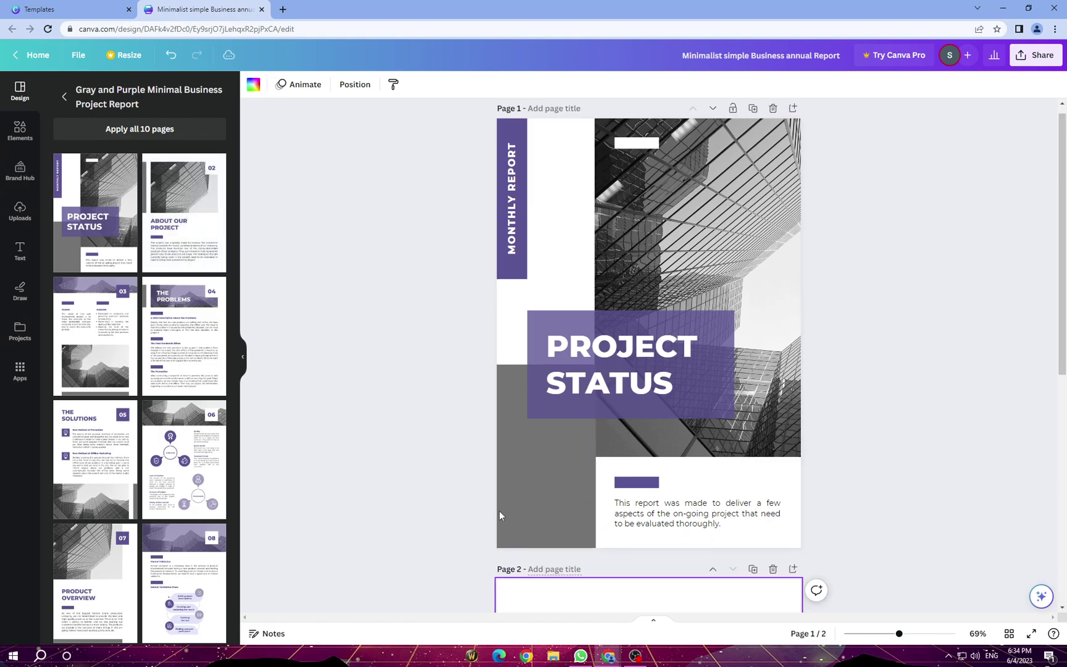
click(190, 226)
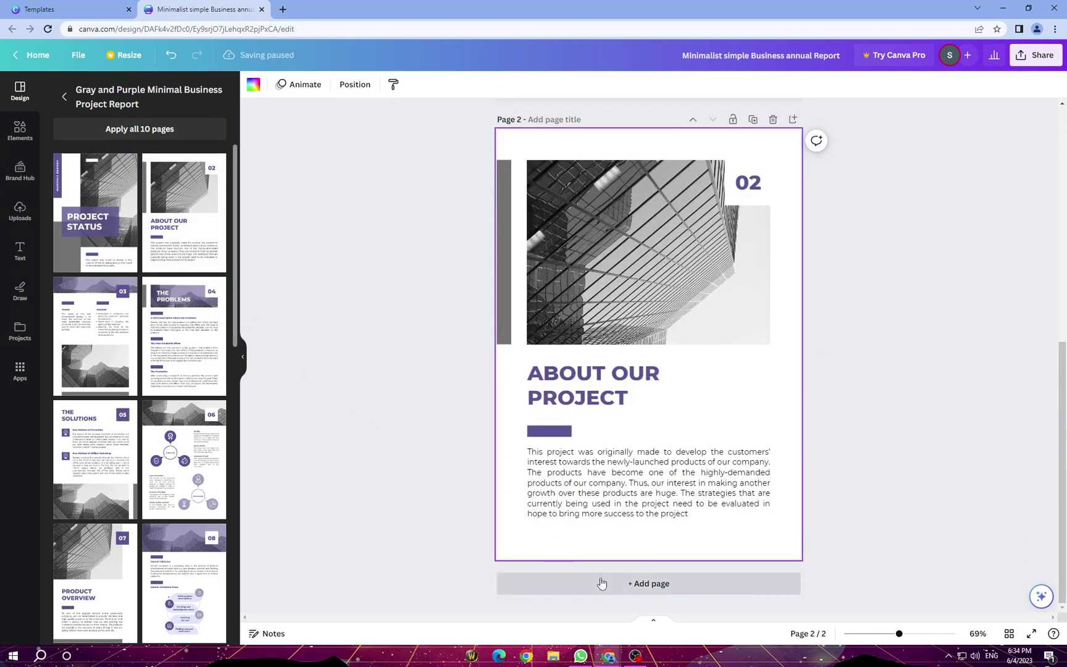
click(602, 583)
click(95, 336)
click(579, 588)
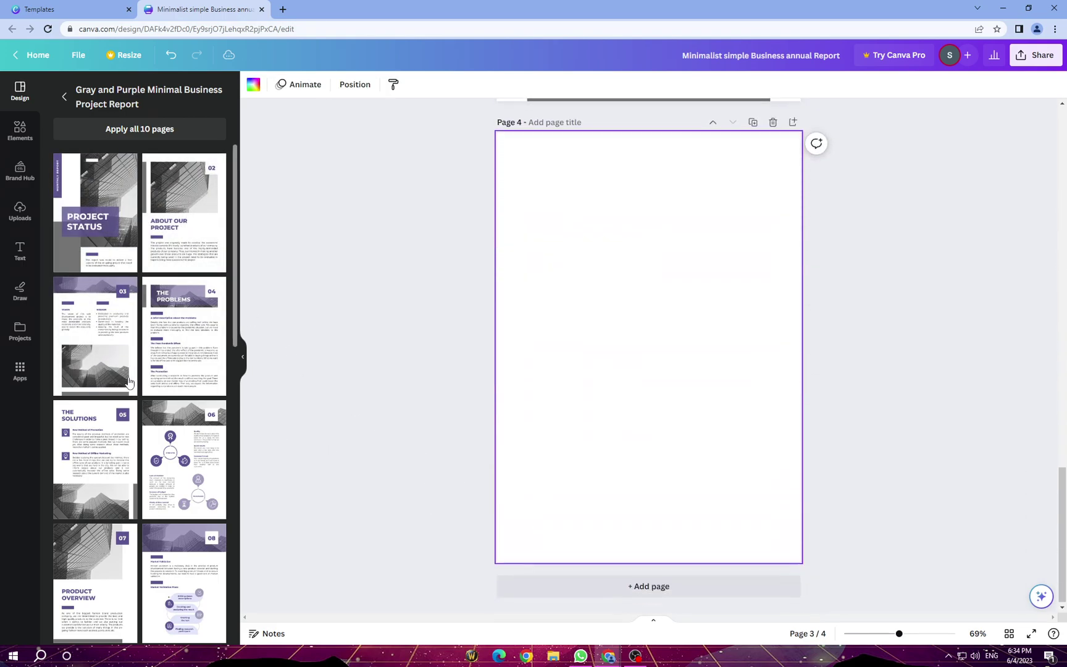
click(184, 337)
click(642, 583)
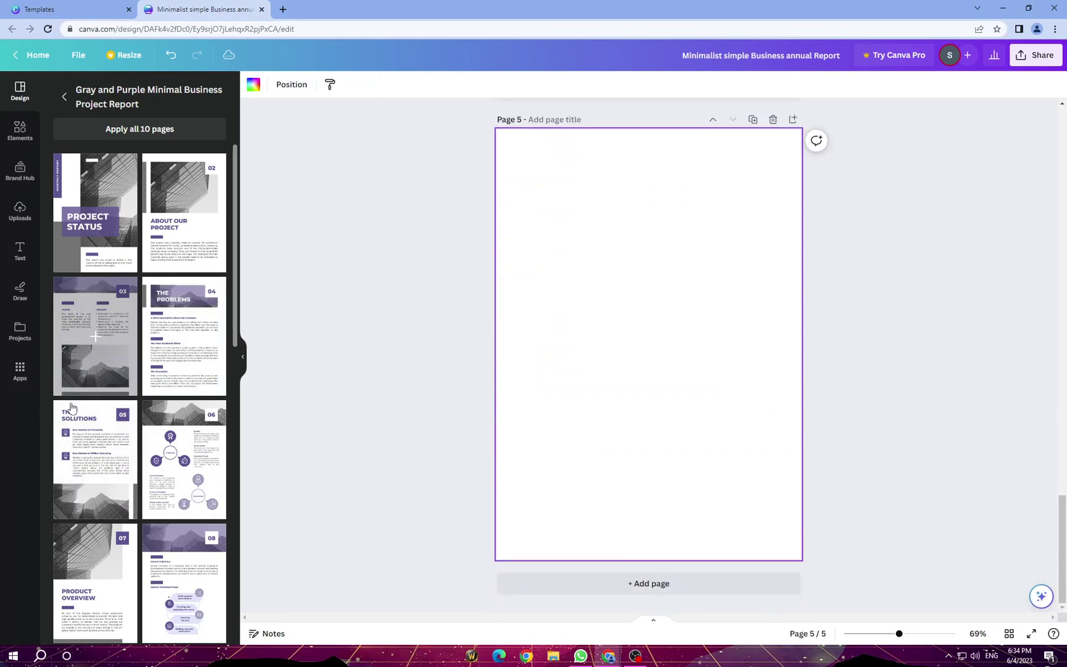
scroll(605, 525, up, 5)
scroll(620, 505, up, 20)
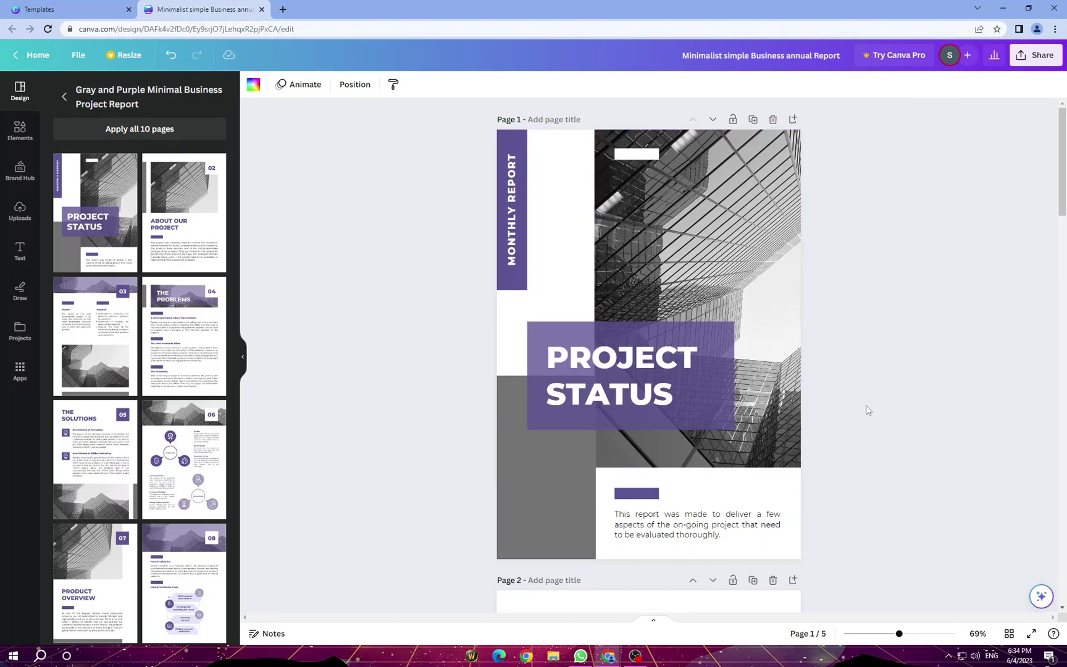
Delete the extra Project Status page and look through the Elements search
click(752, 224)
click(772, 120)
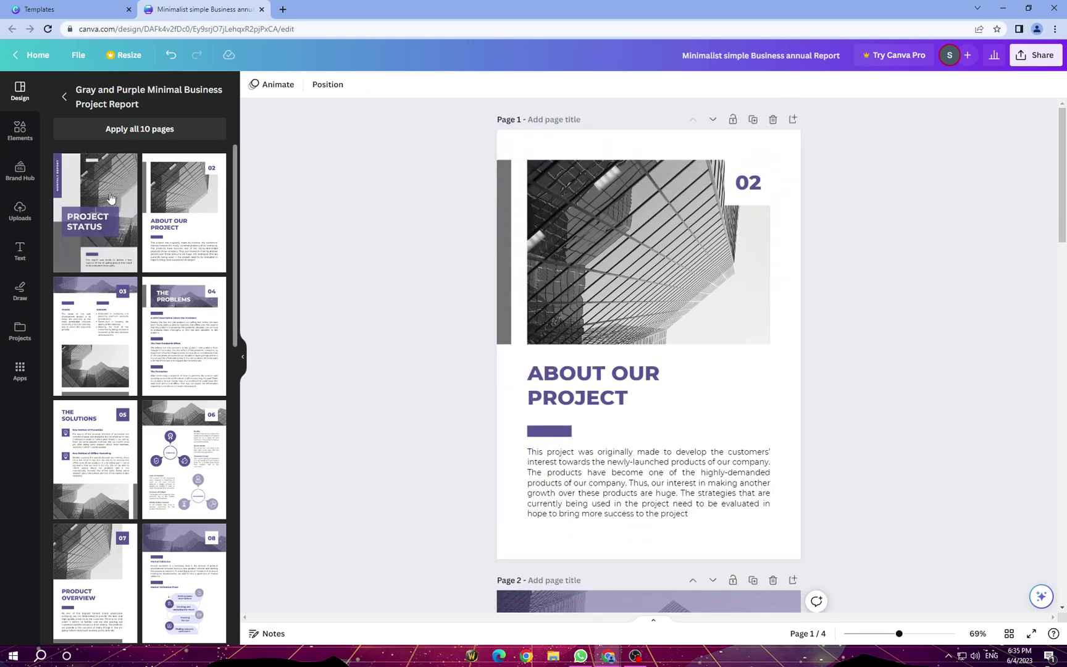
click(11, 147)
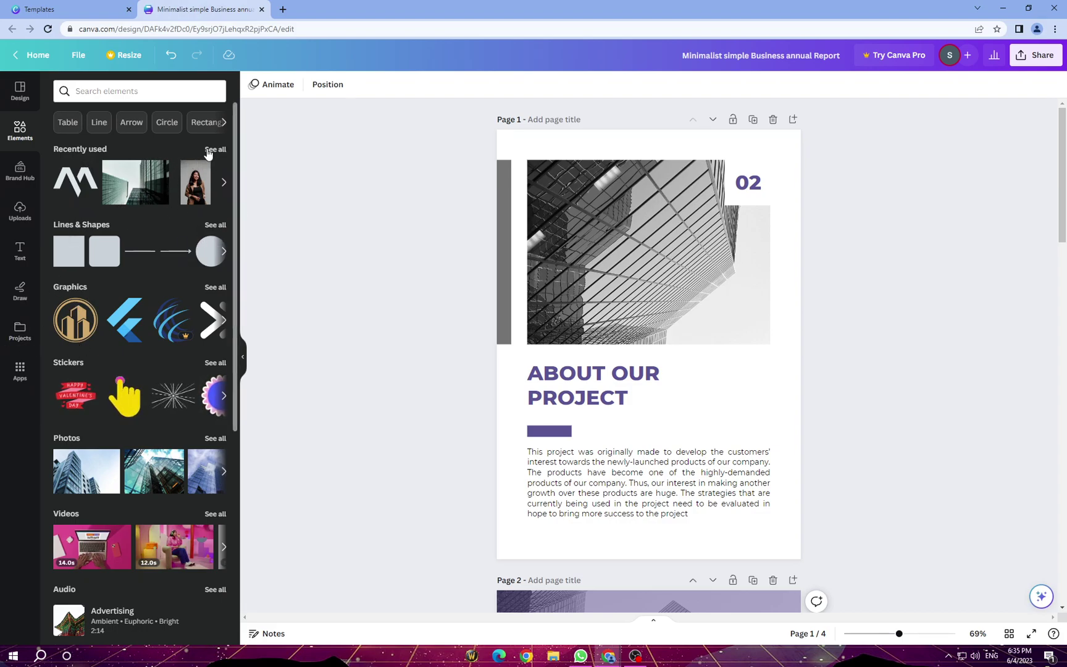
click(128, 92)
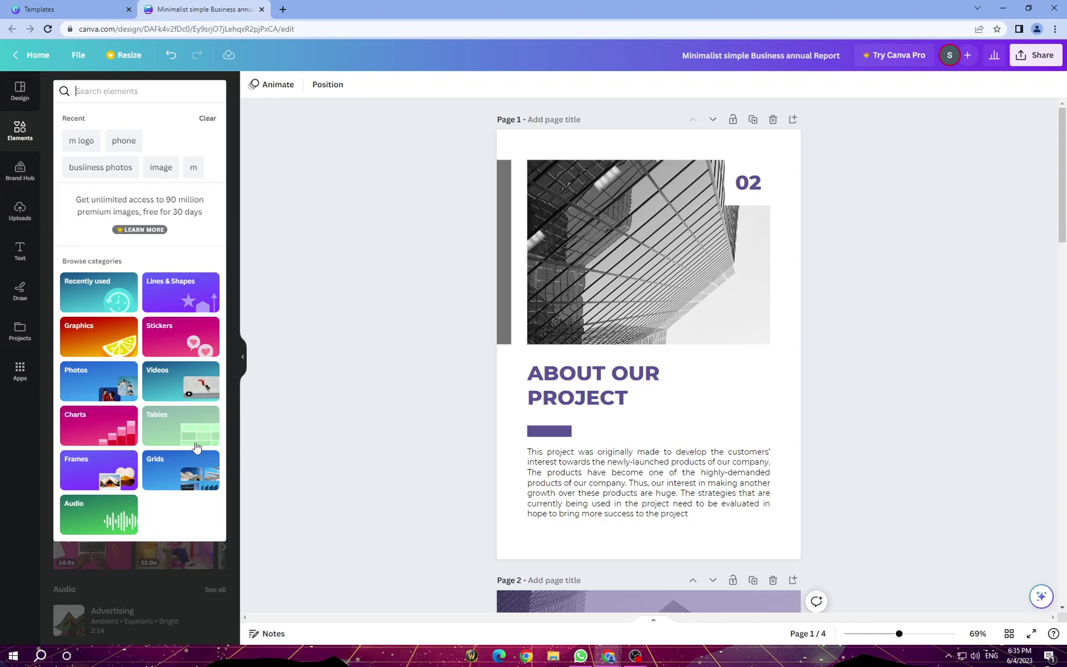
click(276, 197)
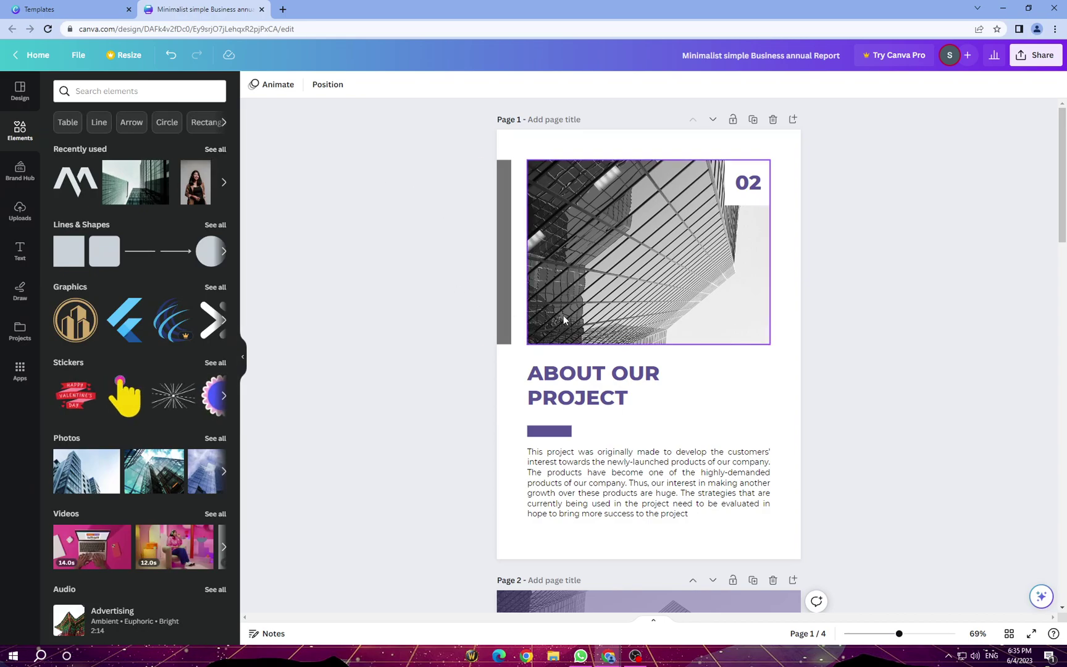
scroll(636, 375, down, 3)
scroll(636, 375, up, 3)
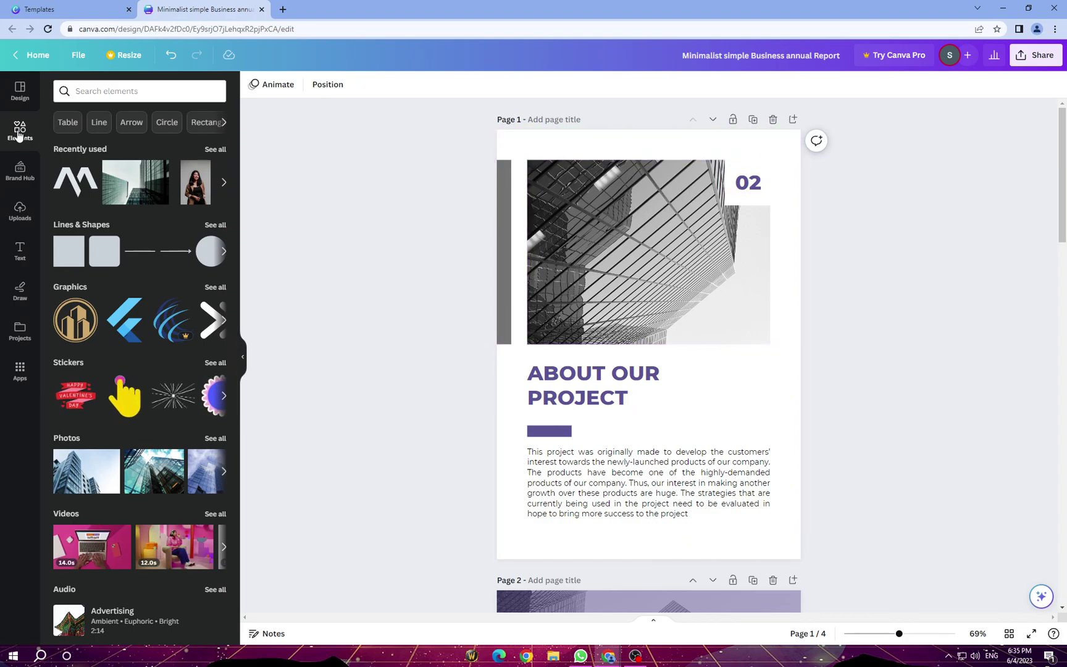
Apply the Project Status cover layout to page 1 and delete its building photo
click(19, 93)
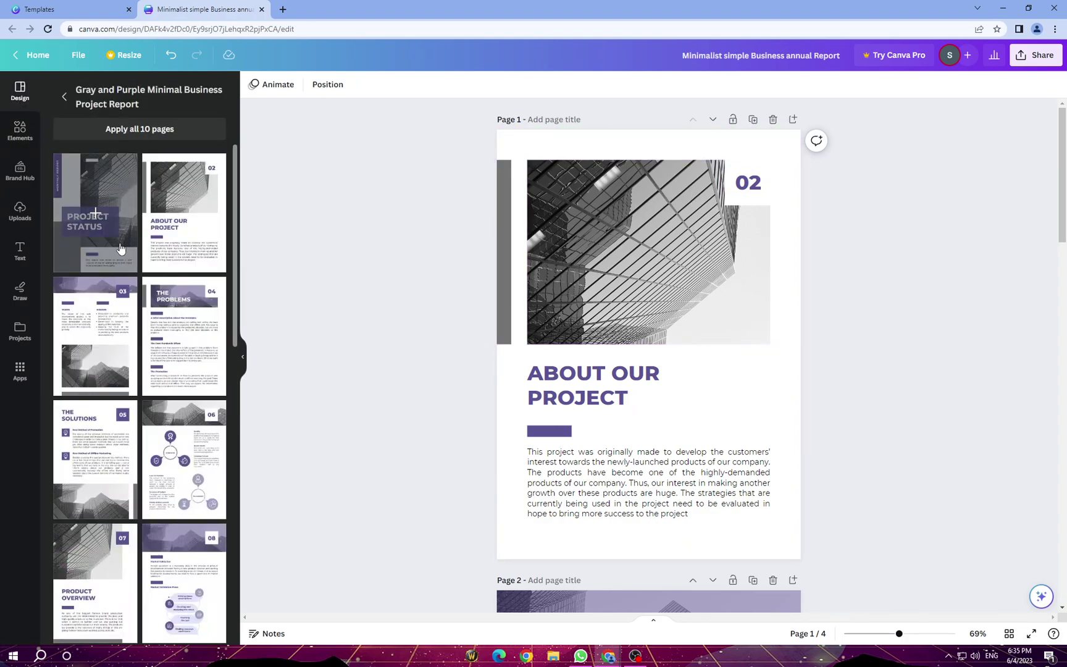
click(121, 248)
click(738, 241)
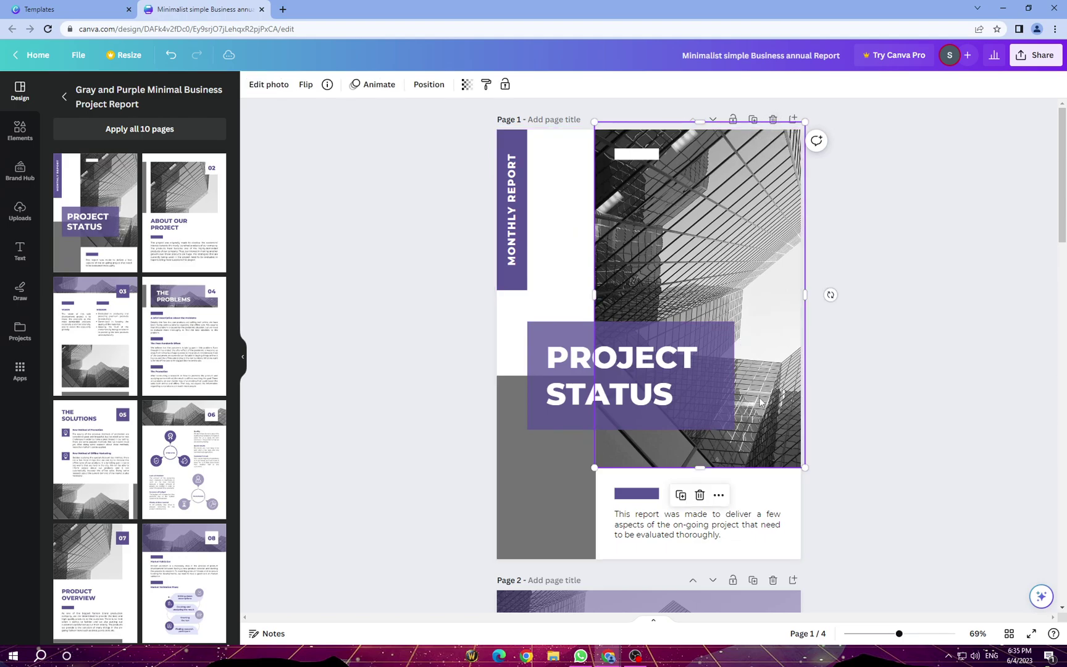
click(700, 494)
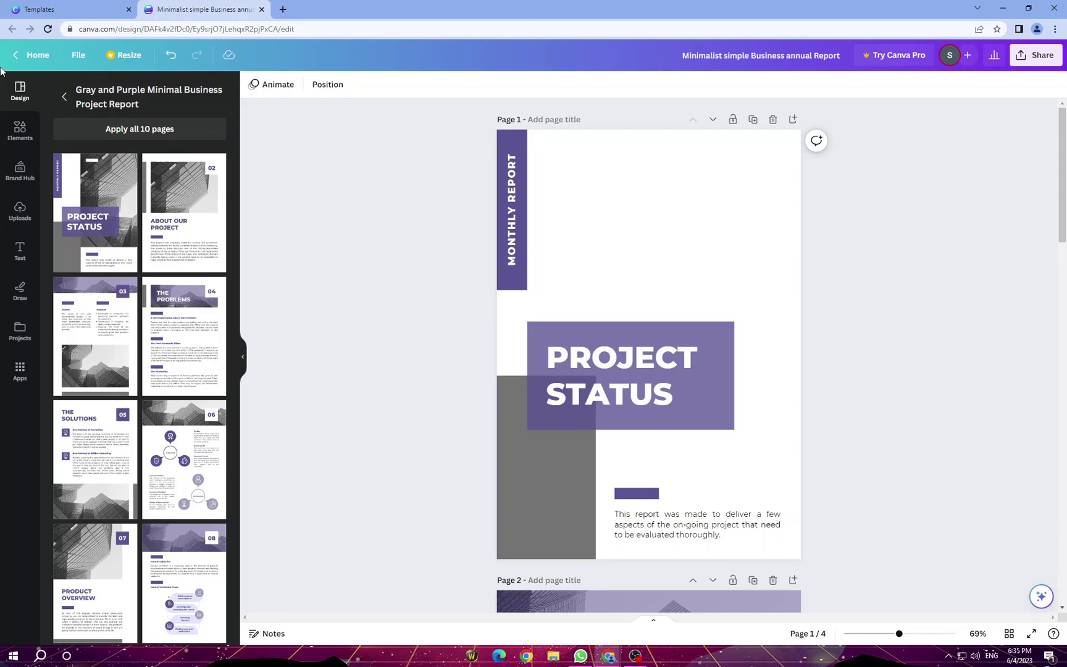
click(18, 130)
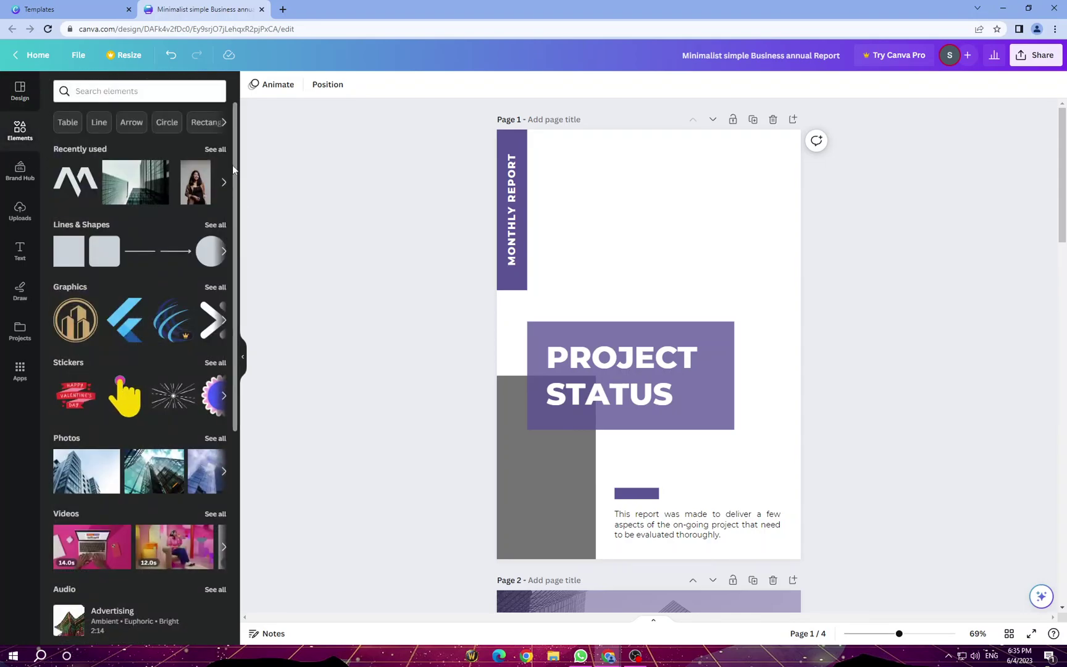
Add the handshake photo from Magic recommendations and drag it to the cover's top right
scroll(210, 309, down, 2)
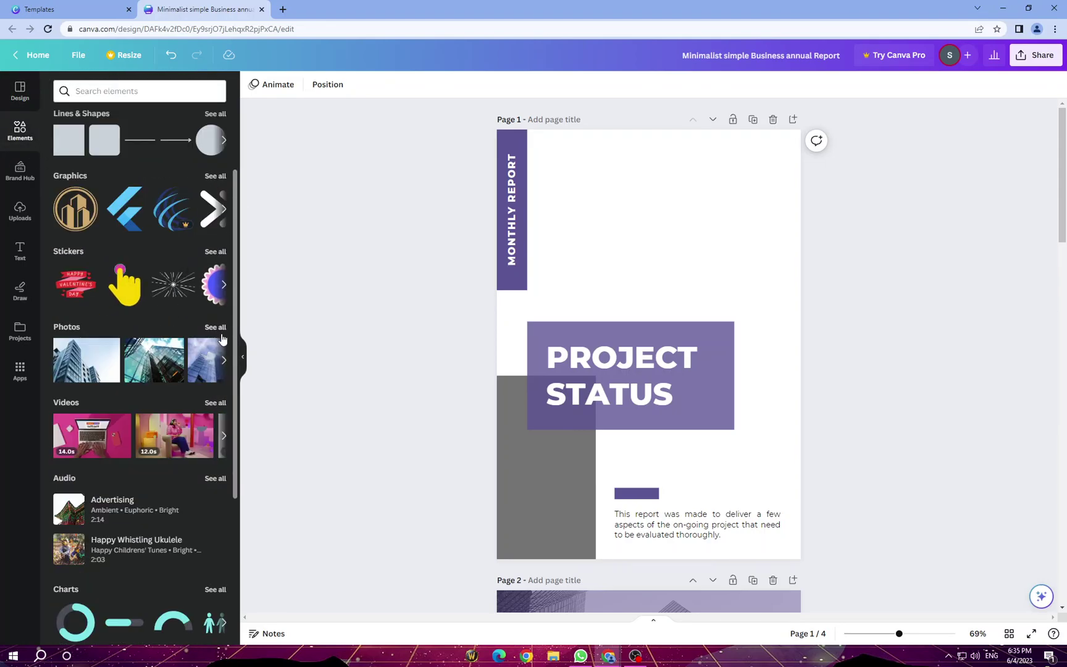
click(217, 329)
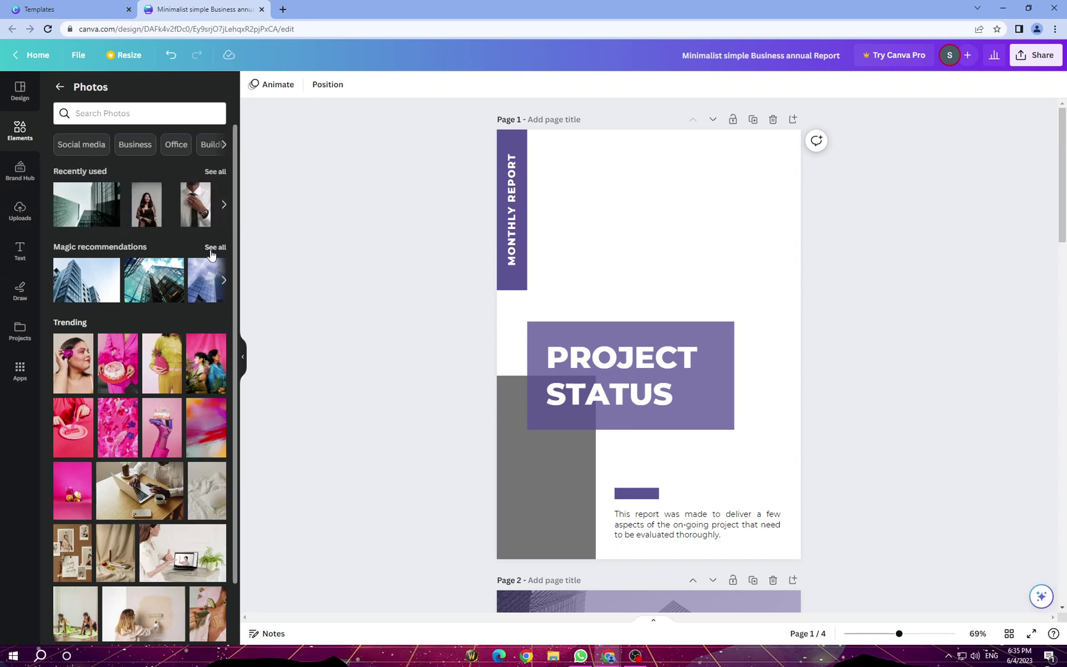
click(211, 249)
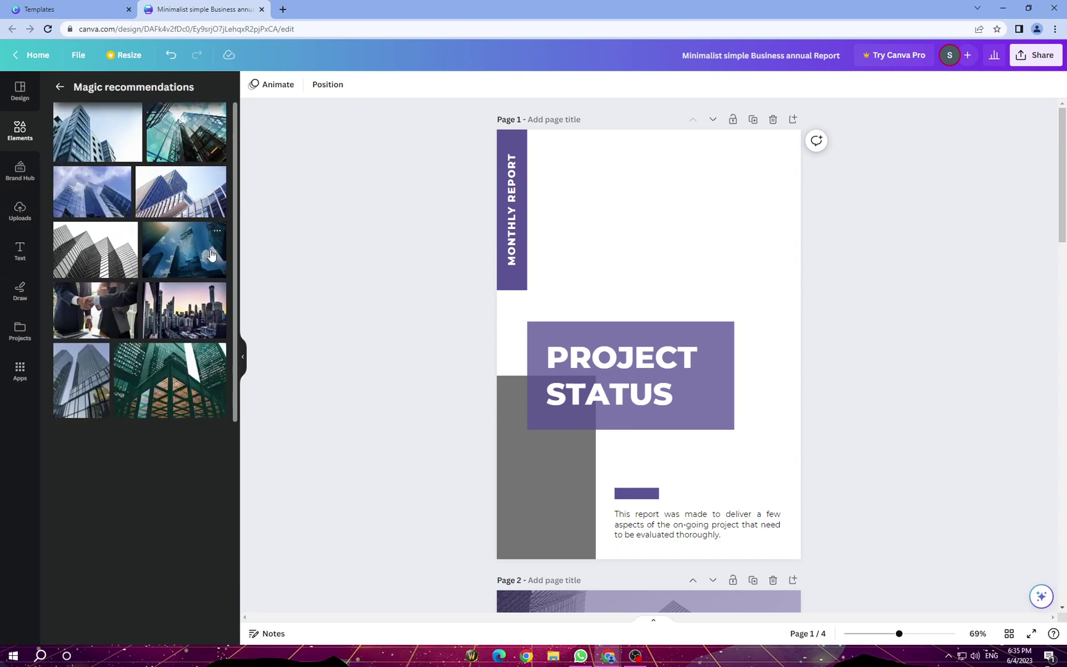
click(71, 303)
drag(674, 298, 740, 203)
Set the cover page background to the black-to-grey gradient after trying light grey and silver
click(940, 222)
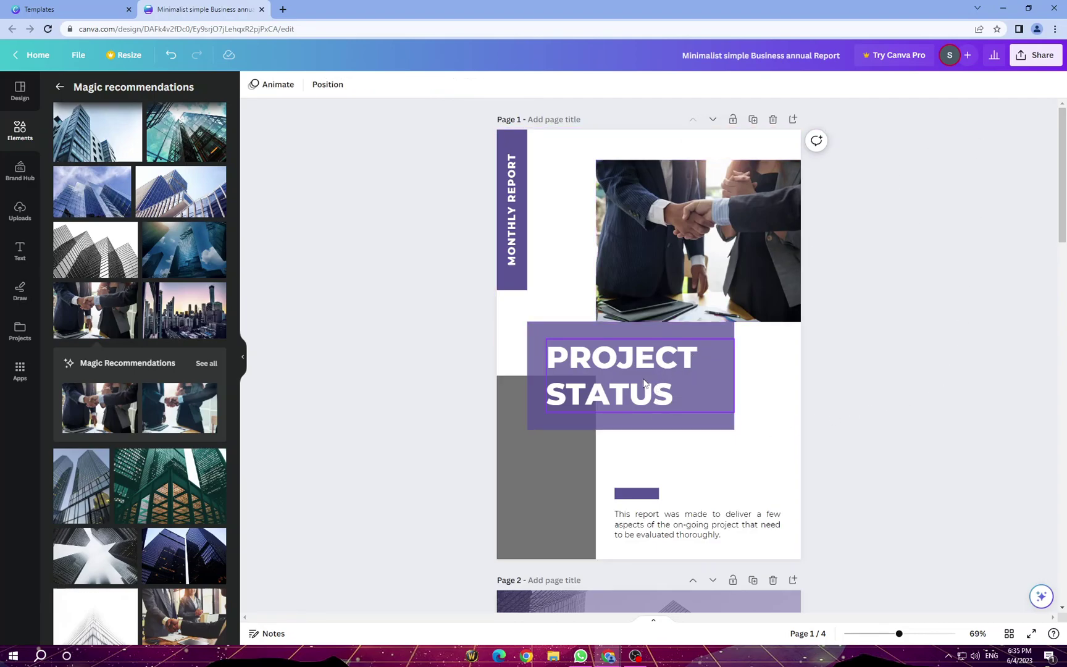
click(540, 485)
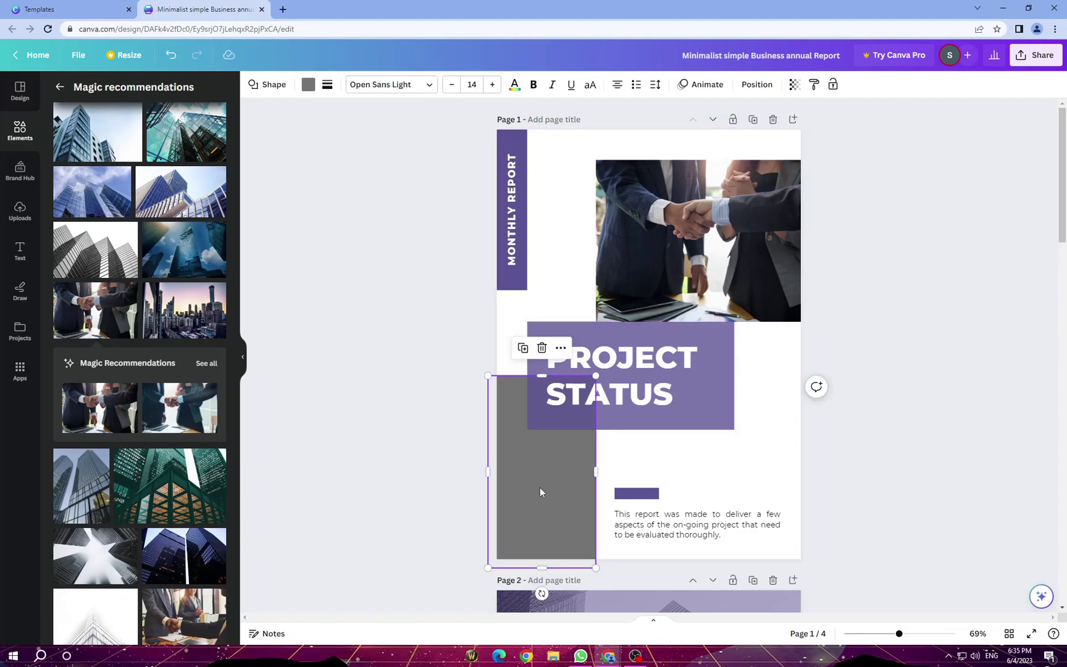
click(554, 155)
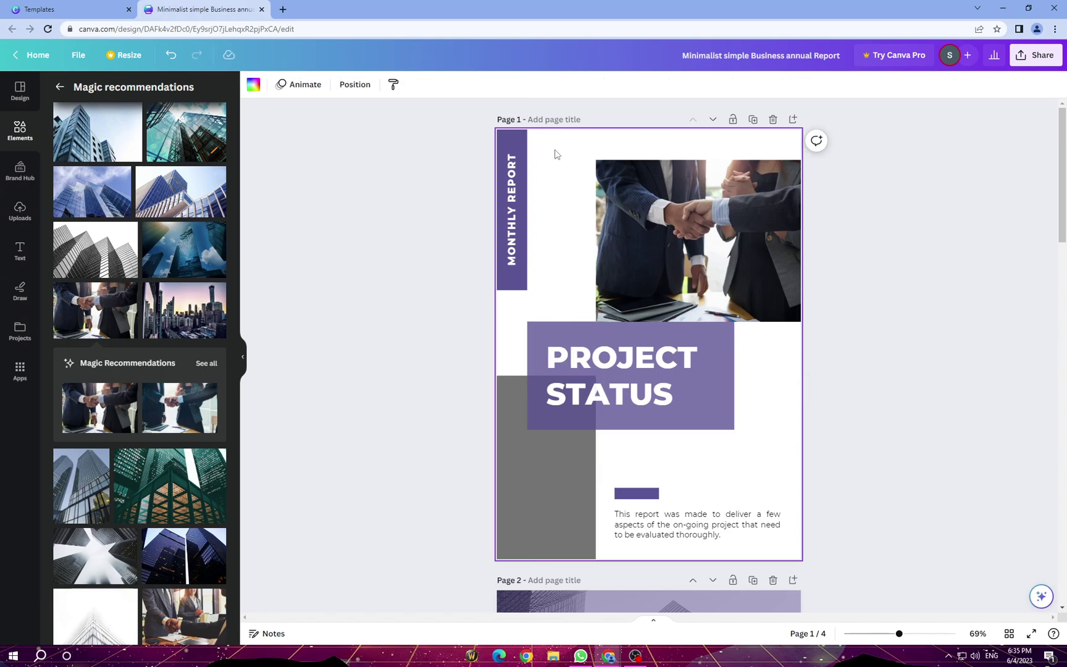
click(252, 85)
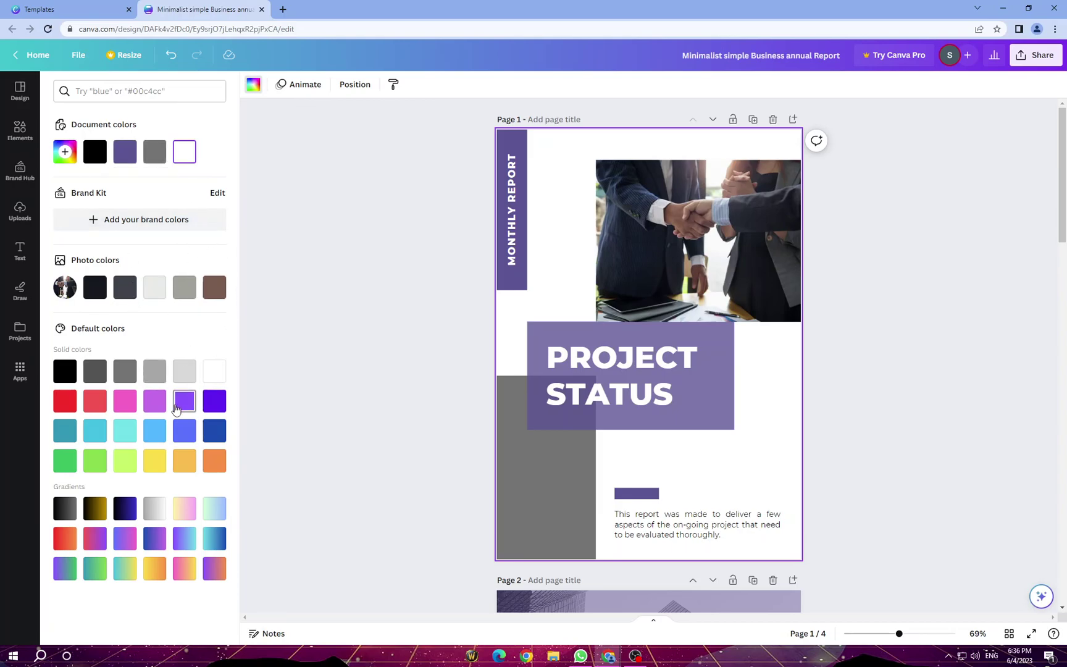
click(185, 373)
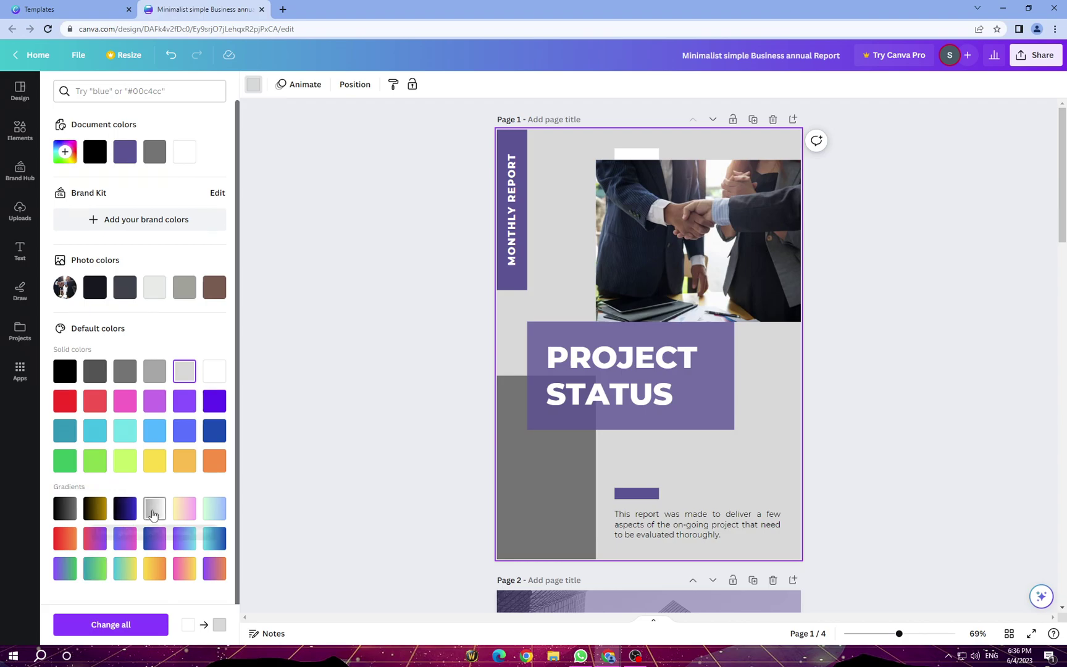
click(151, 509)
click(62, 508)
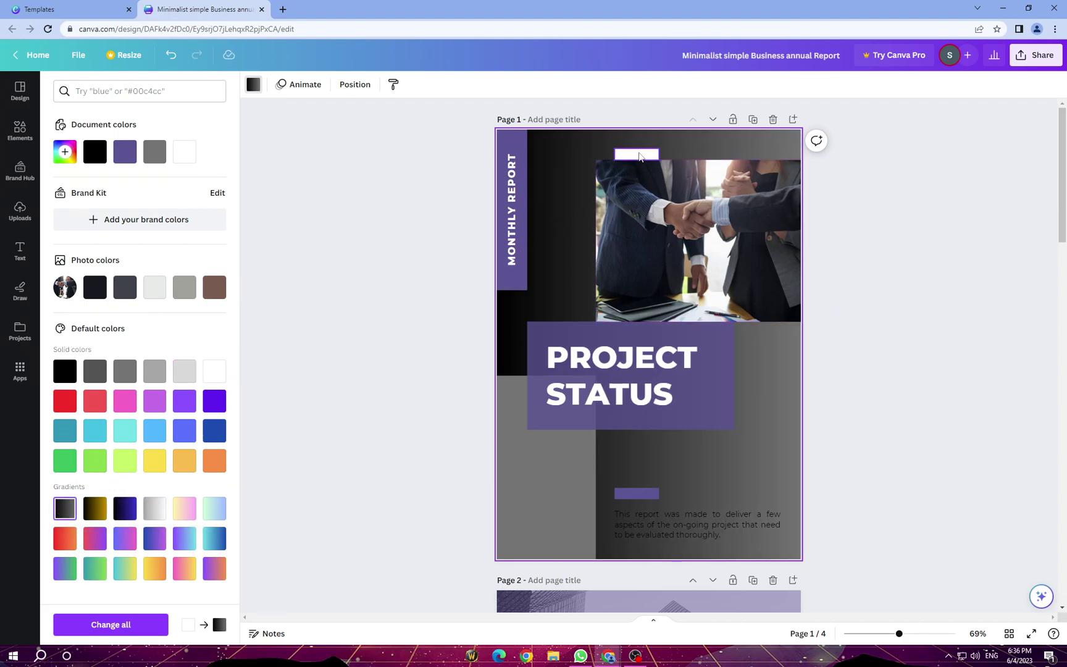
click(639, 155)
Delete the small white bar and try fills on the lower-left rectangle, ending on black
click(629, 119)
click(567, 522)
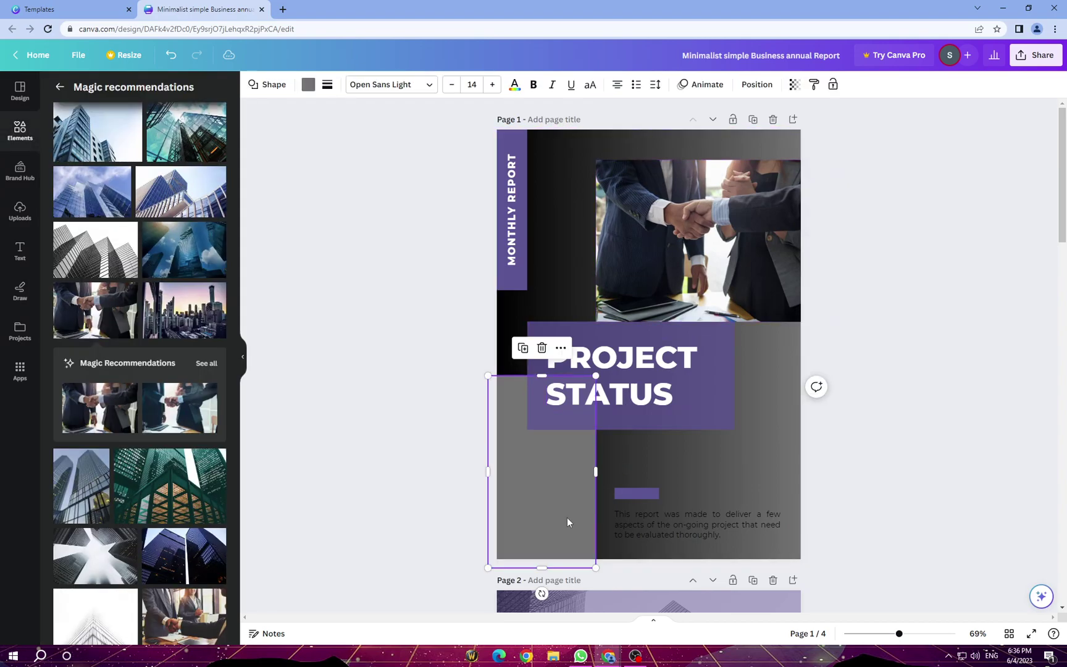
click(308, 85)
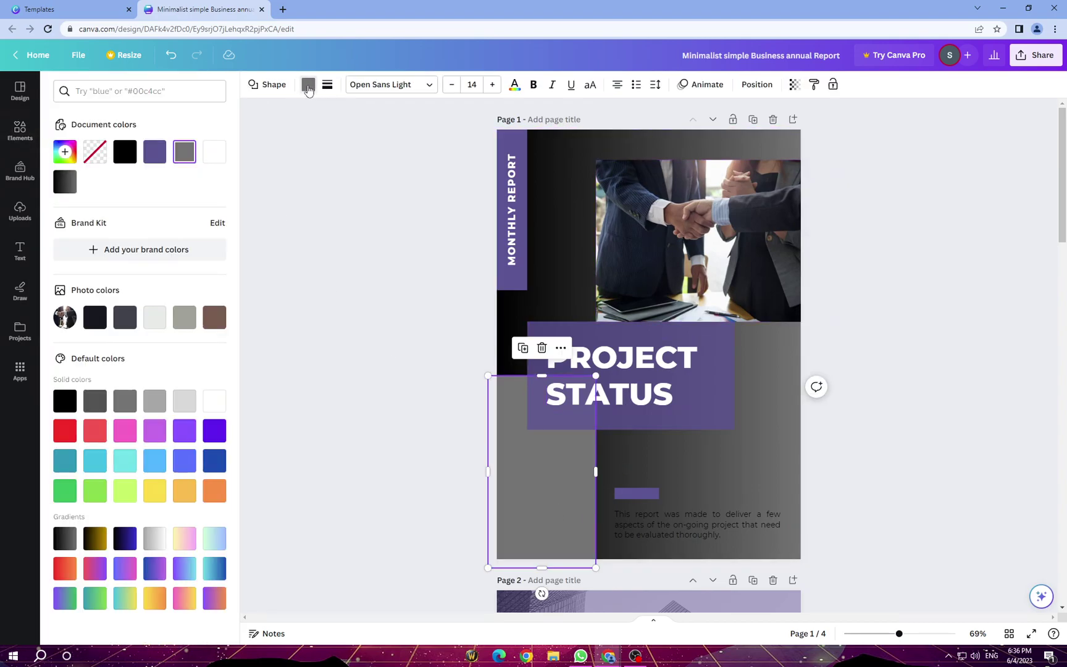
click(213, 152)
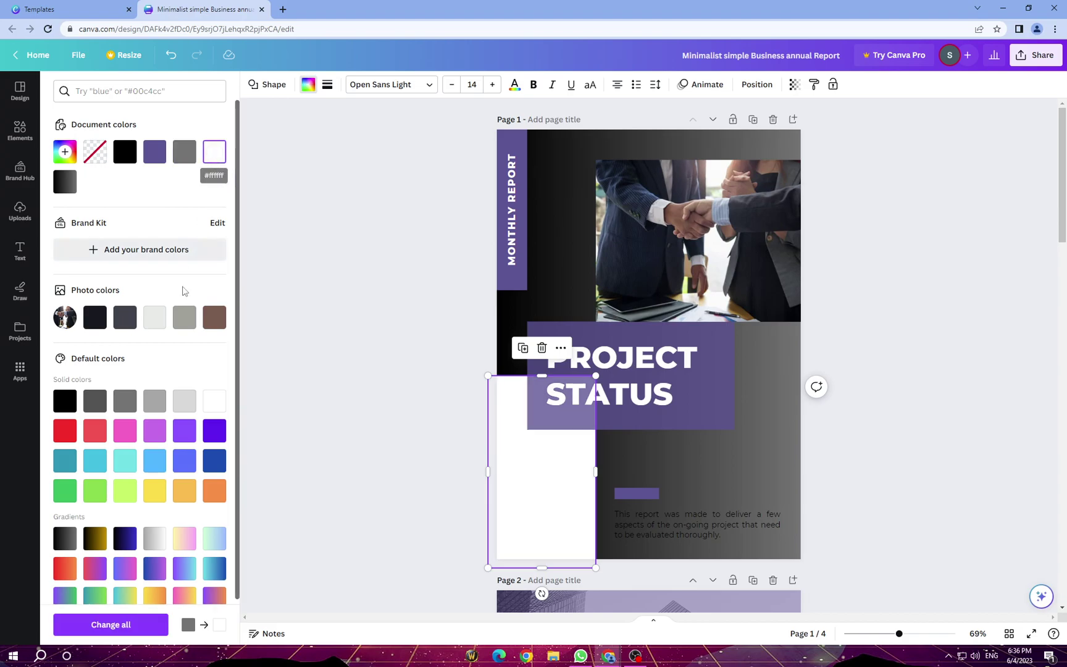
click(65, 432)
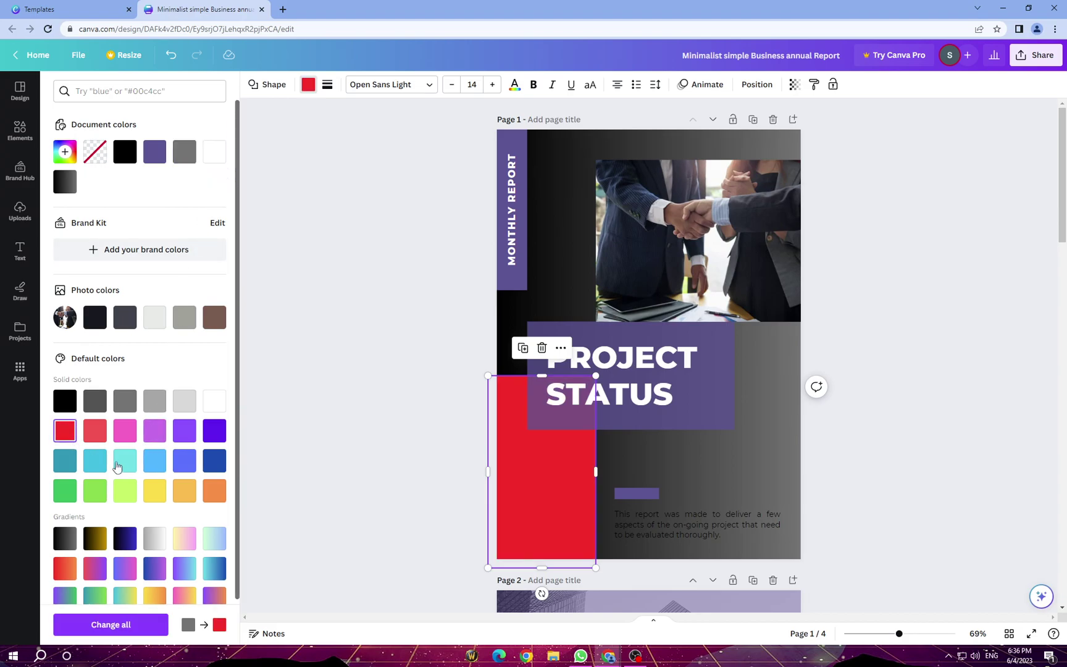
click(155, 432)
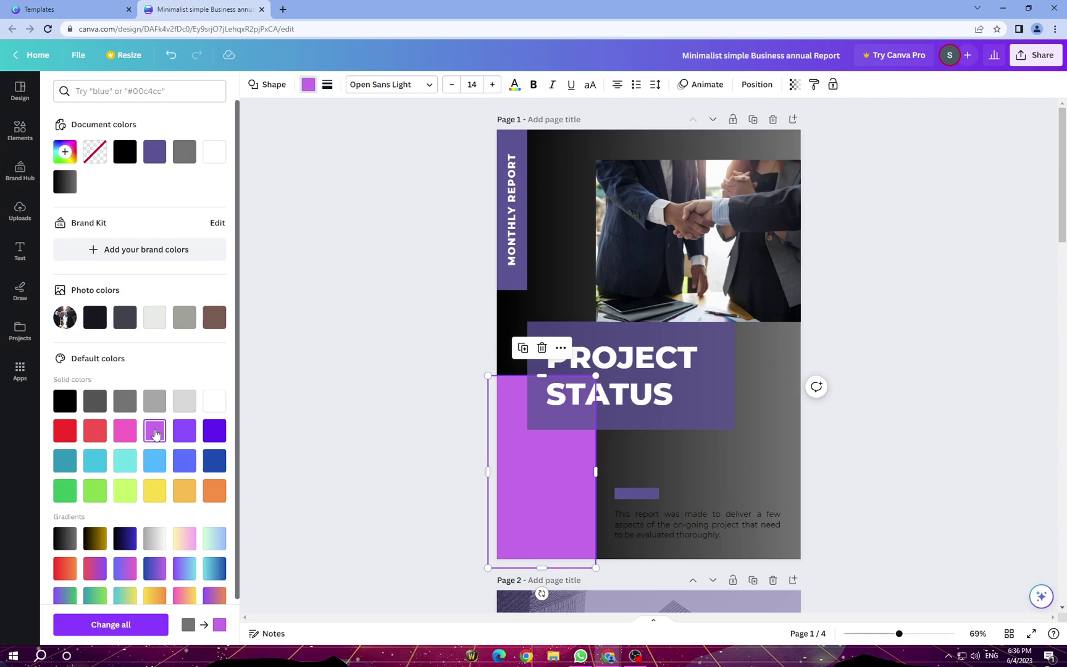
click(89, 407)
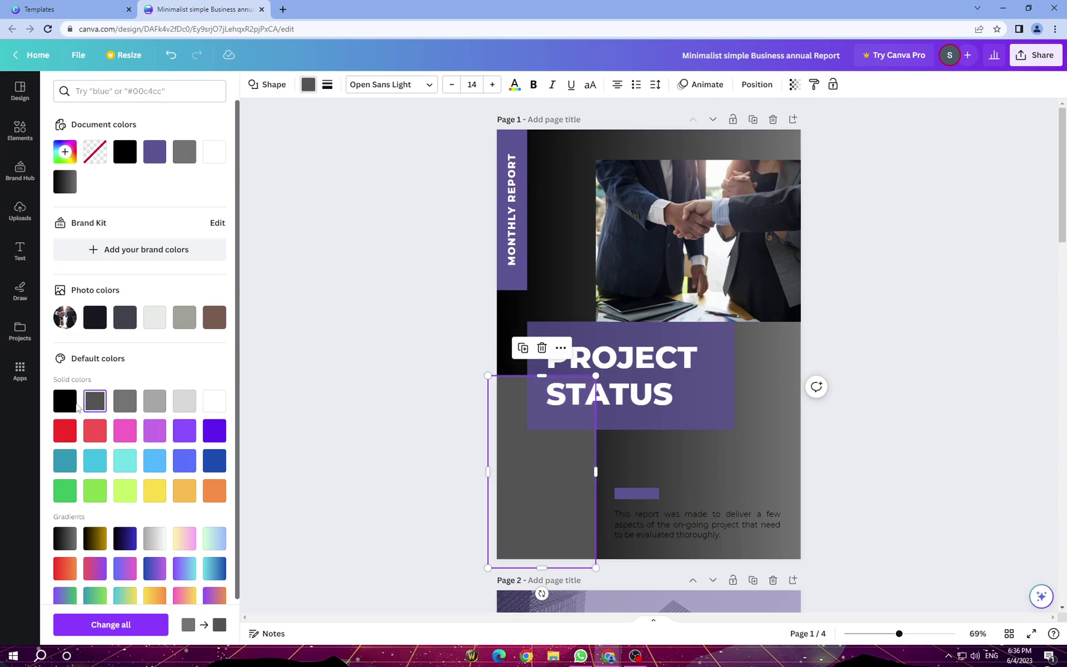
click(77, 407)
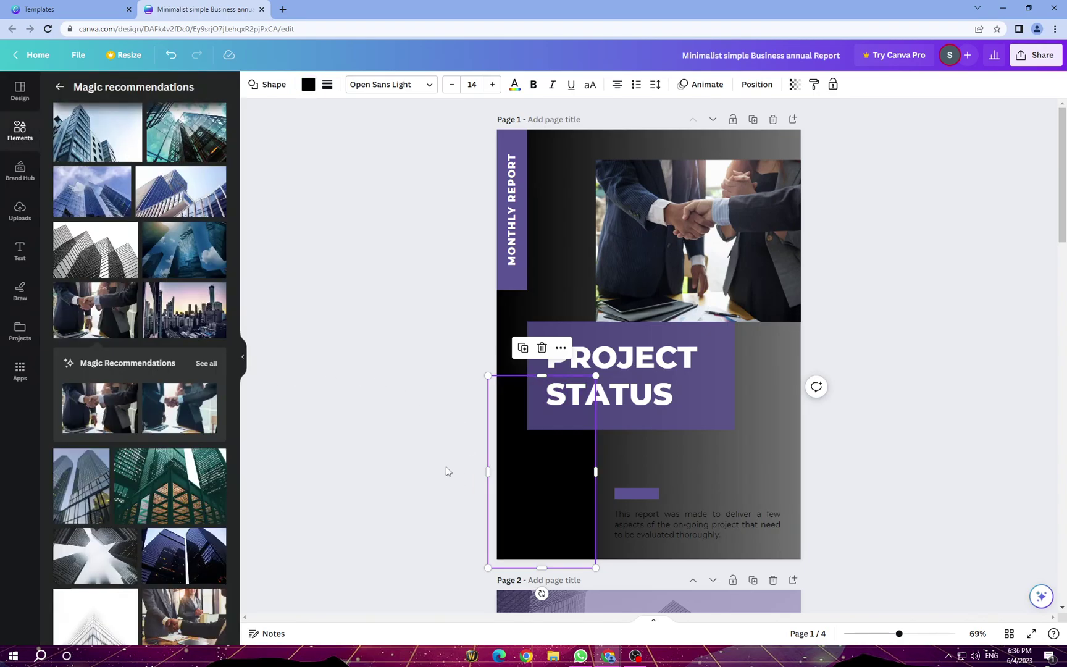
Recolour the lower-left rectangle solid white after trying a grey-white gradient
click(446, 467)
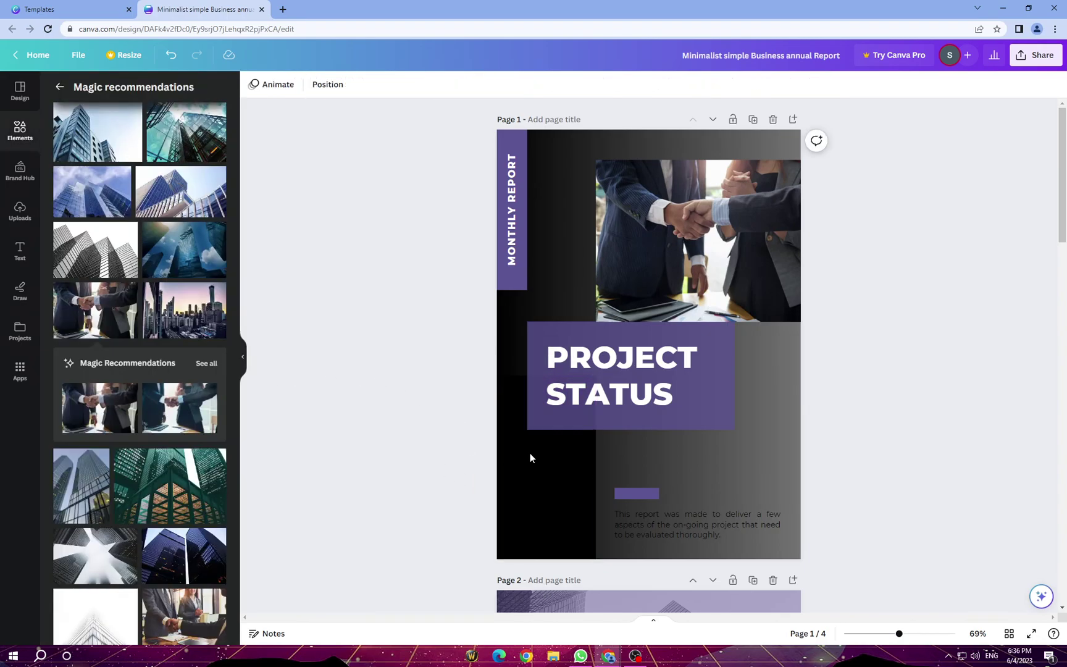
click(565, 502)
click(308, 86)
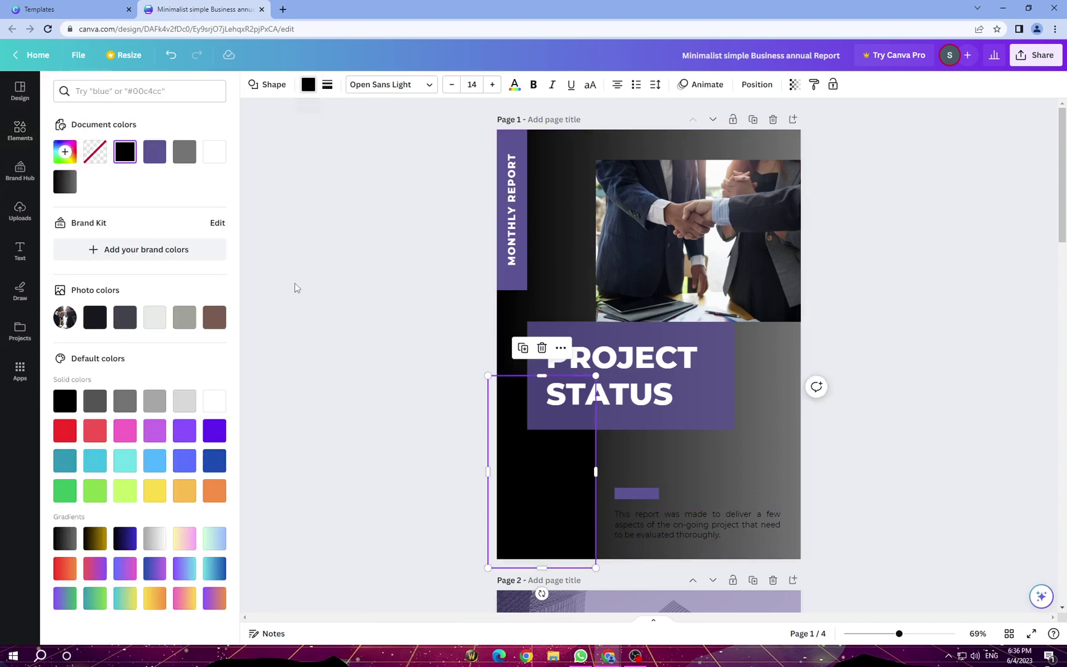
click(154, 547)
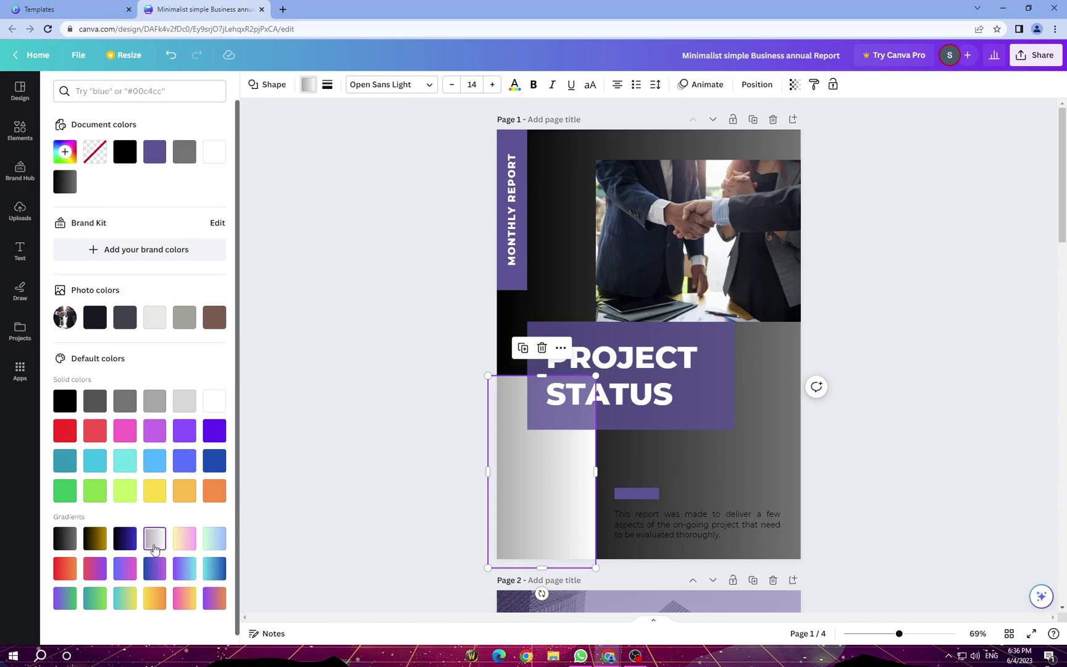
click(211, 403)
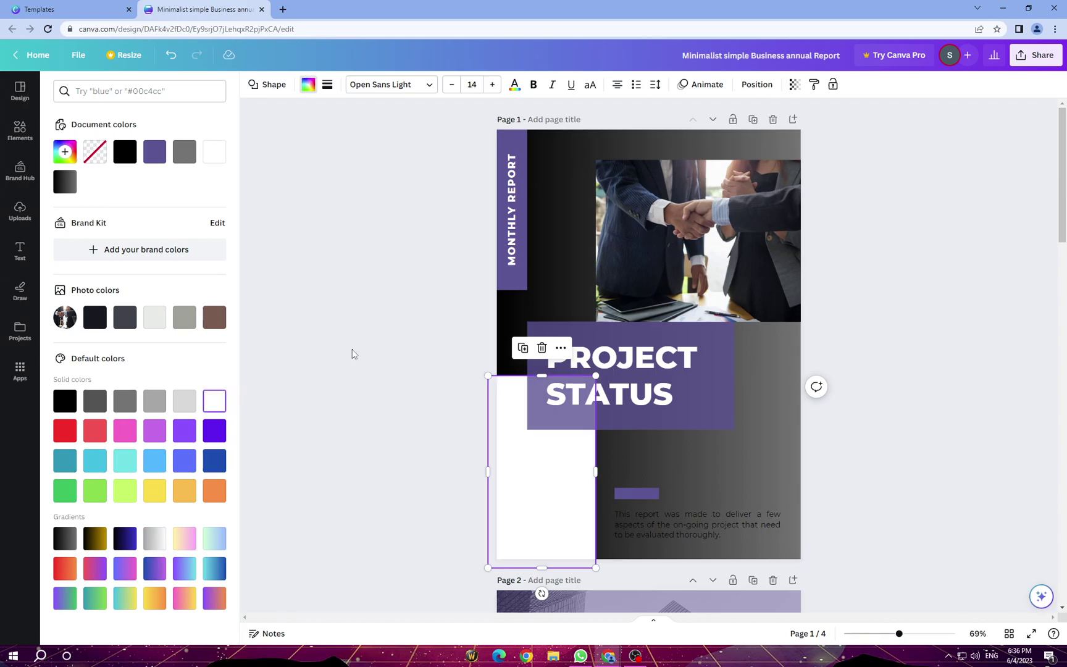
click(352, 353)
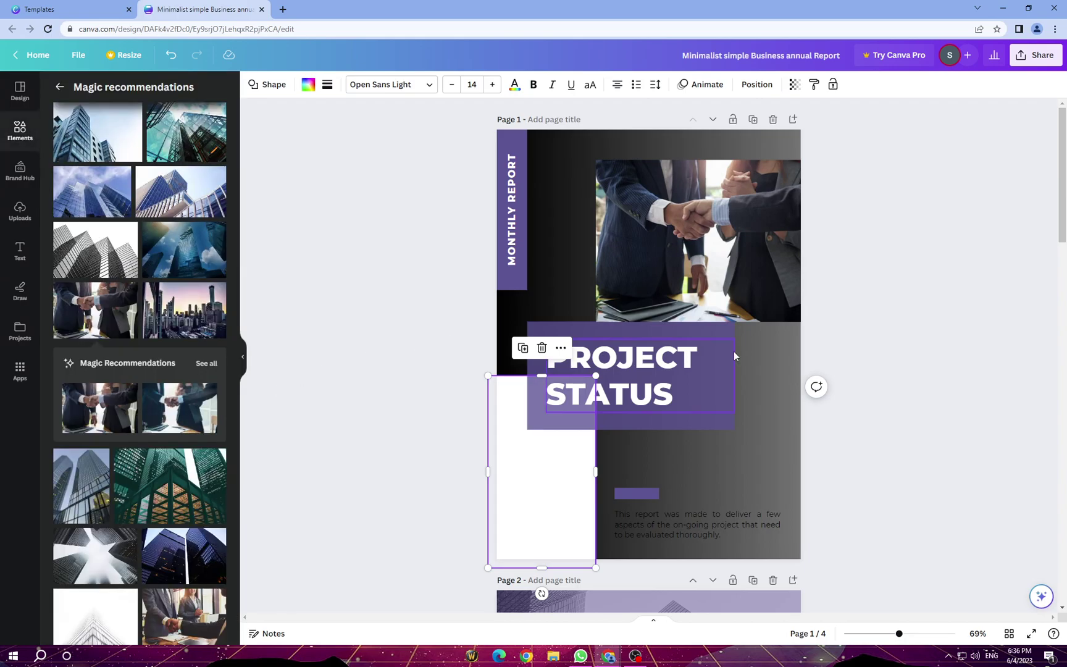
Make the PROJECT STATUS title box white and delete the white lower-left rectangle
click(702, 412)
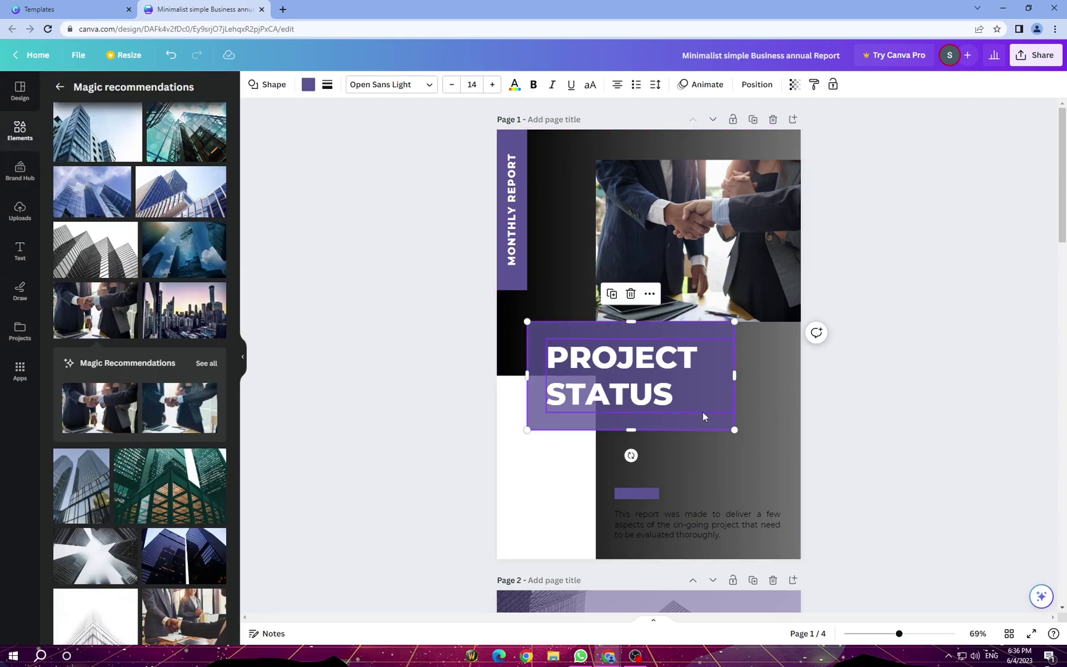
click(308, 87)
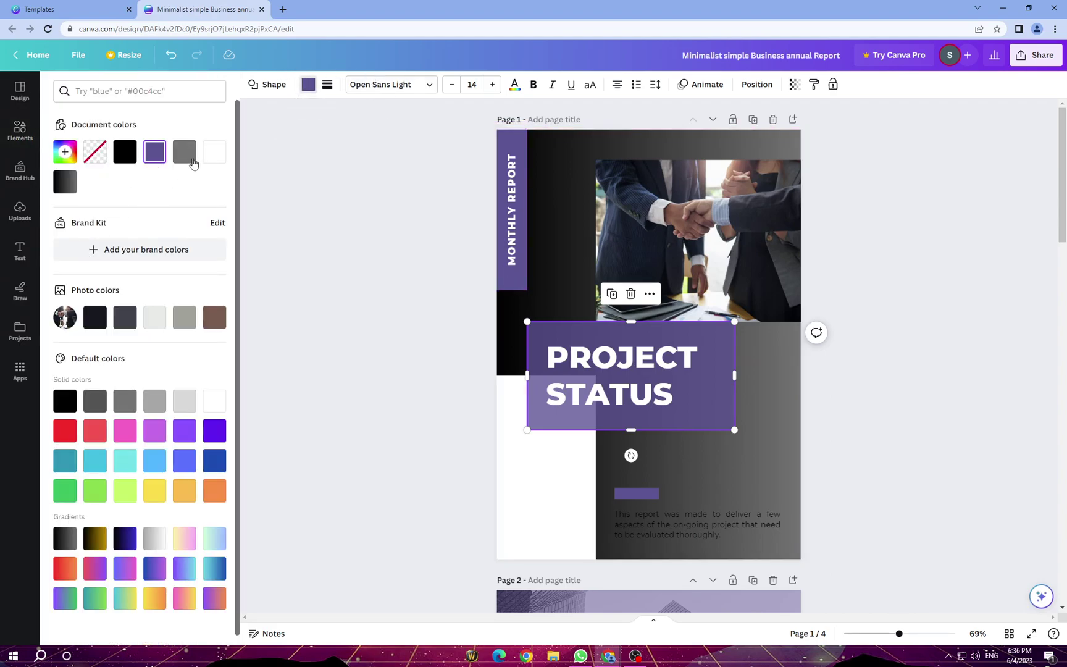
click(215, 153)
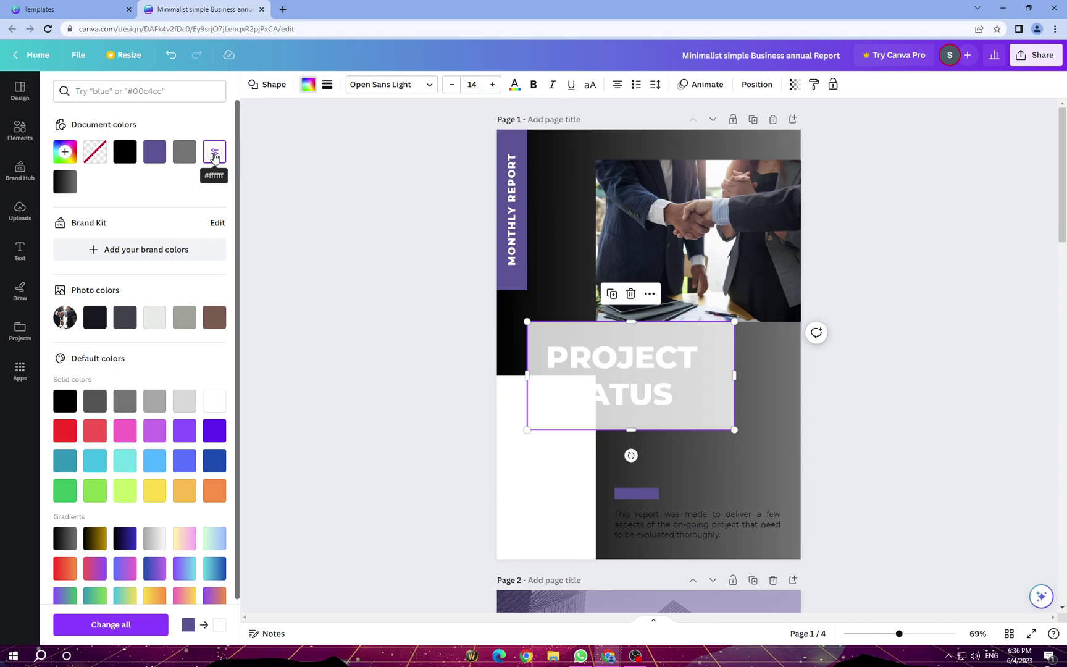
click(541, 437)
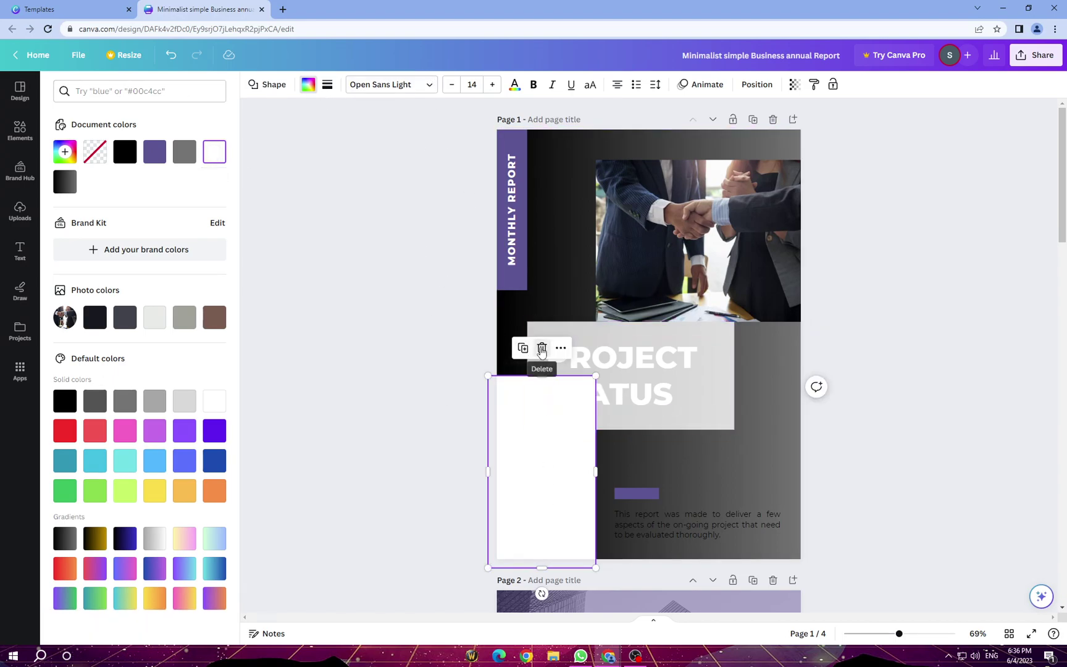
click(541, 347)
Move the title's backing box and PROJECT STATUS text left and down, and colour the title red
click(722, 388)
drag(538, 420, 516, 444)
click(634, 367)
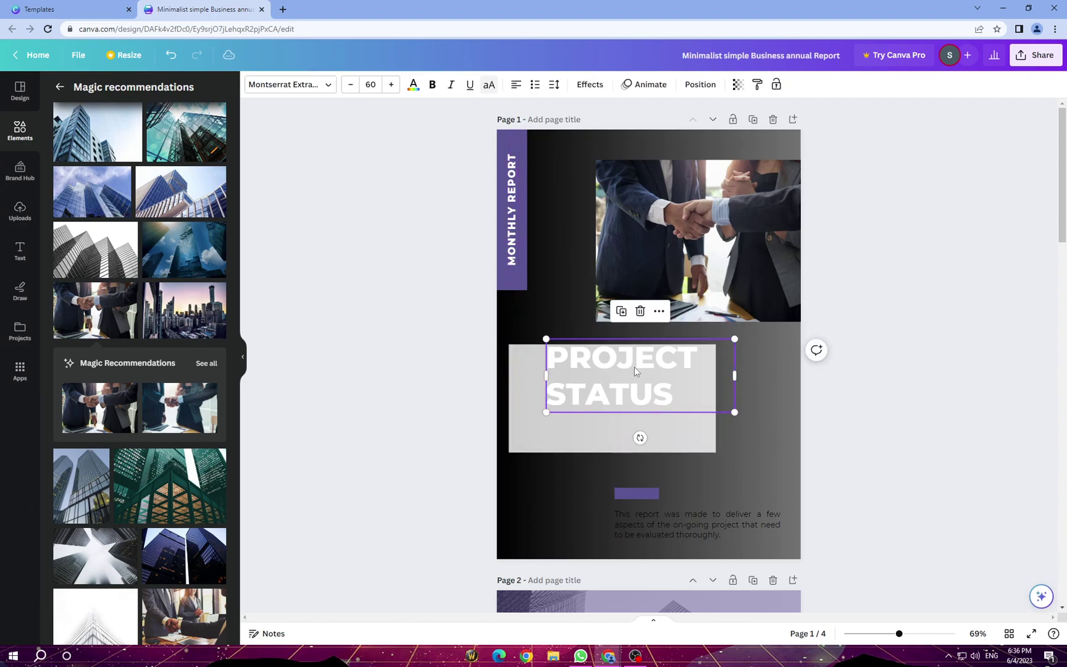
drag(634, 363, 604, 387)
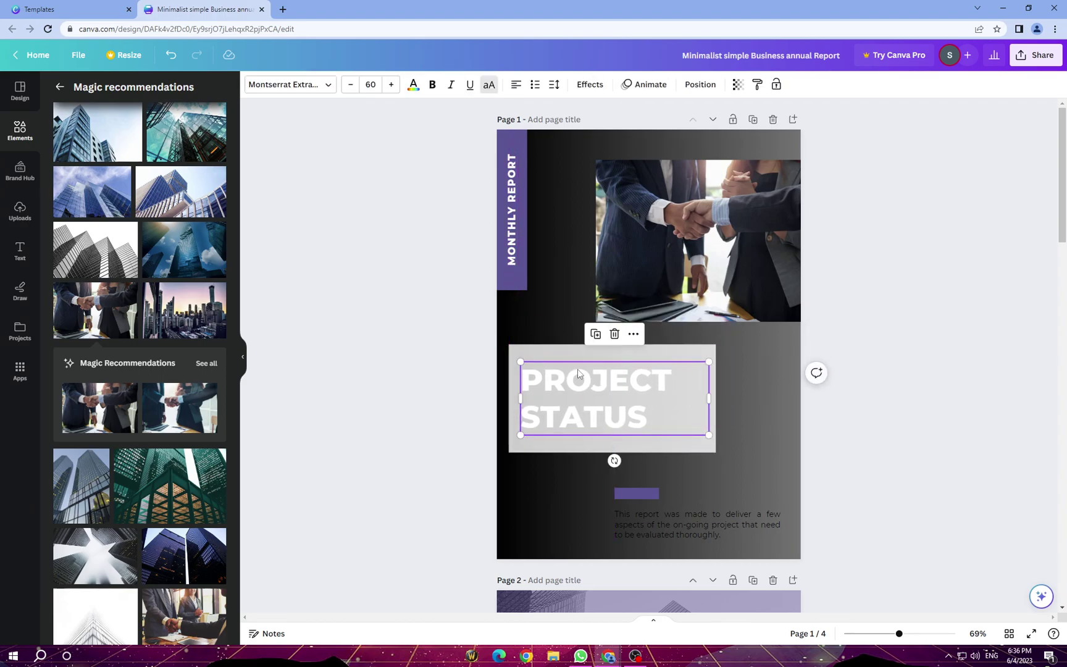
click(414, 87)
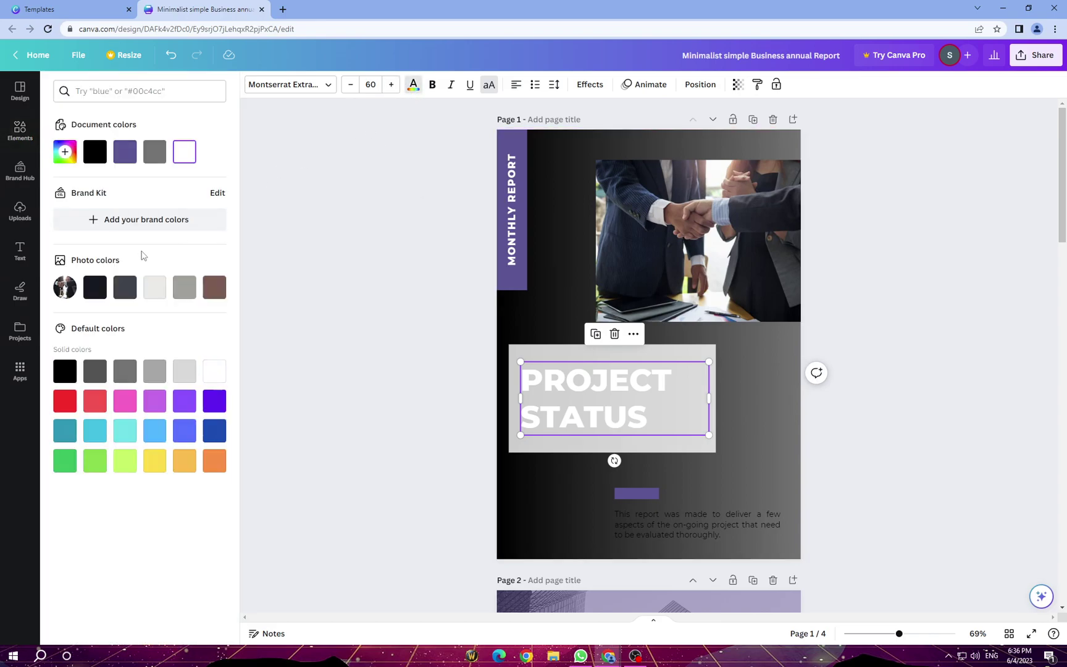
click(63, 402)
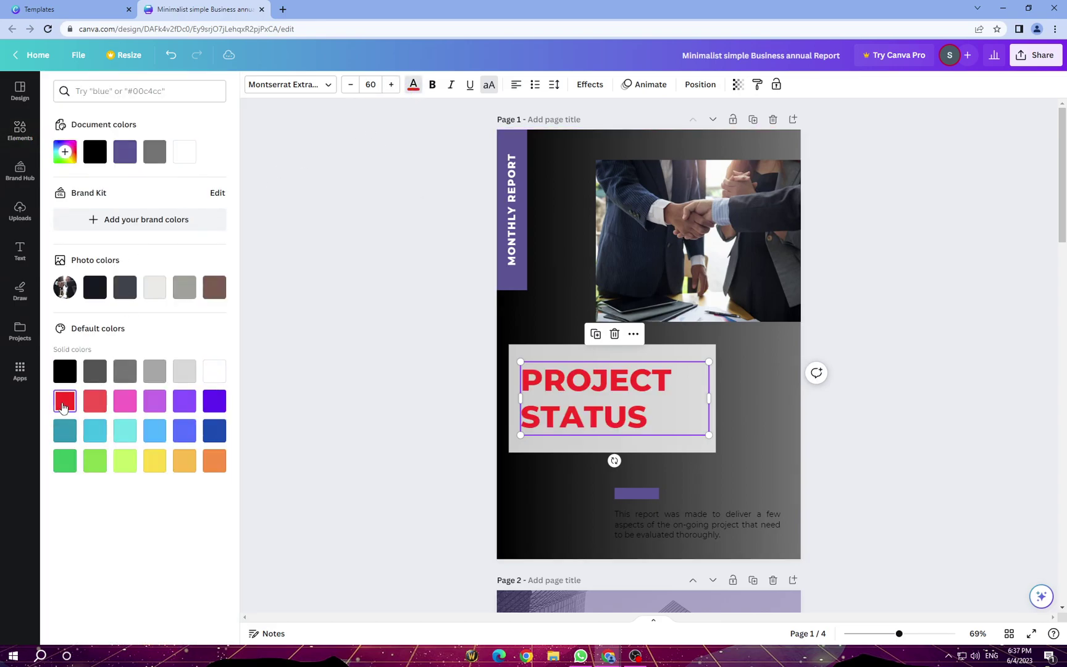
Change the MONTHLY REPORT band fill from purple to light grey
click(521, 287)
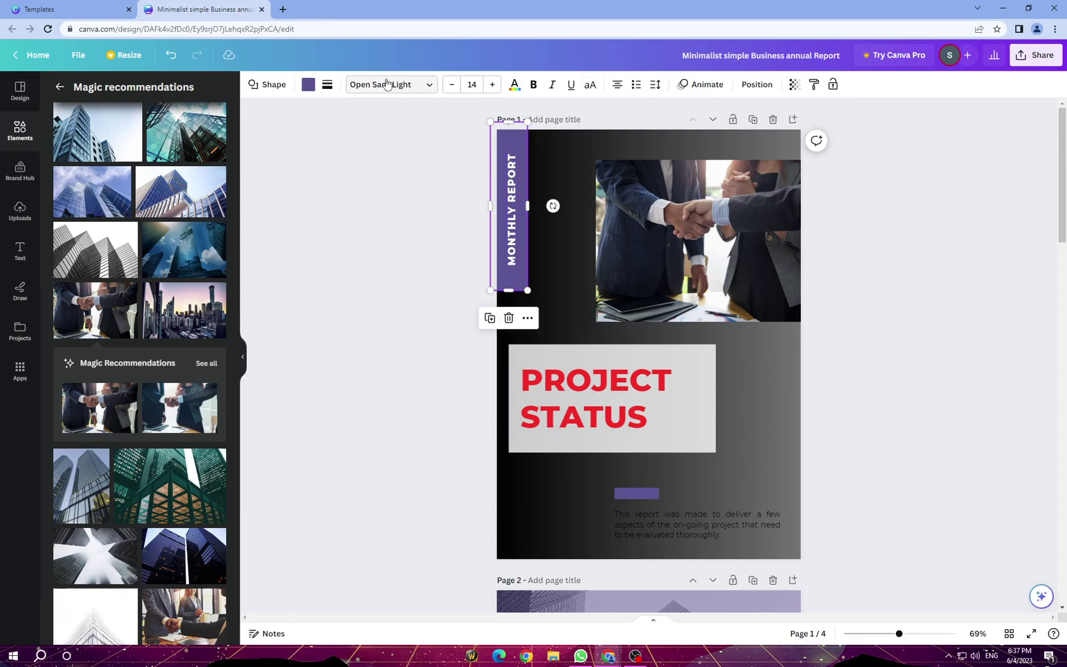
click(308, 87)
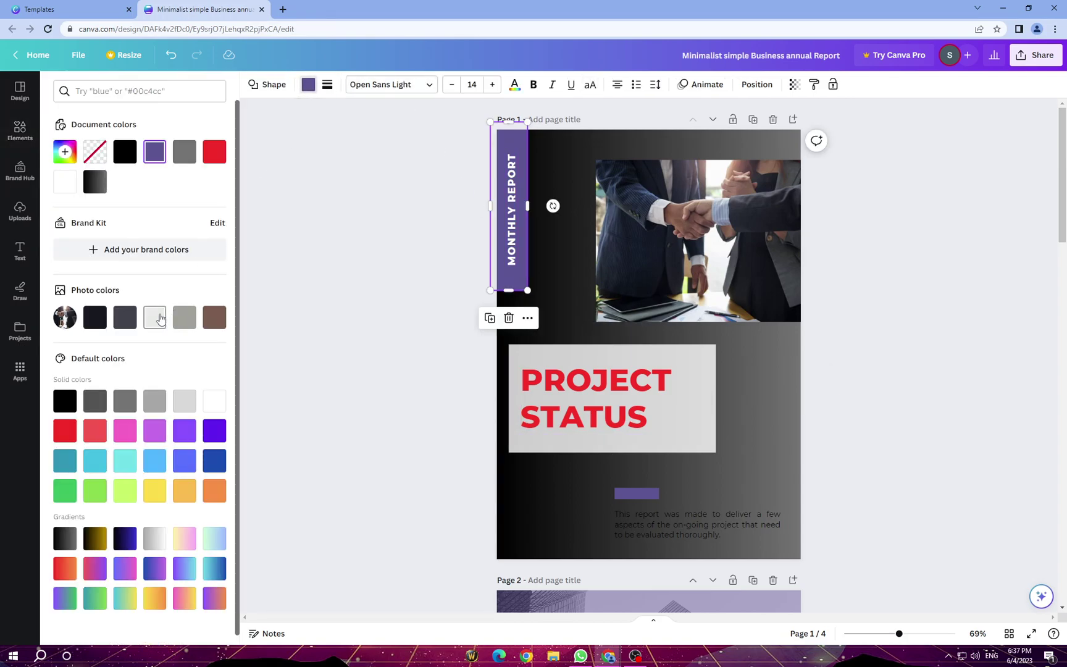
click(155, 318)
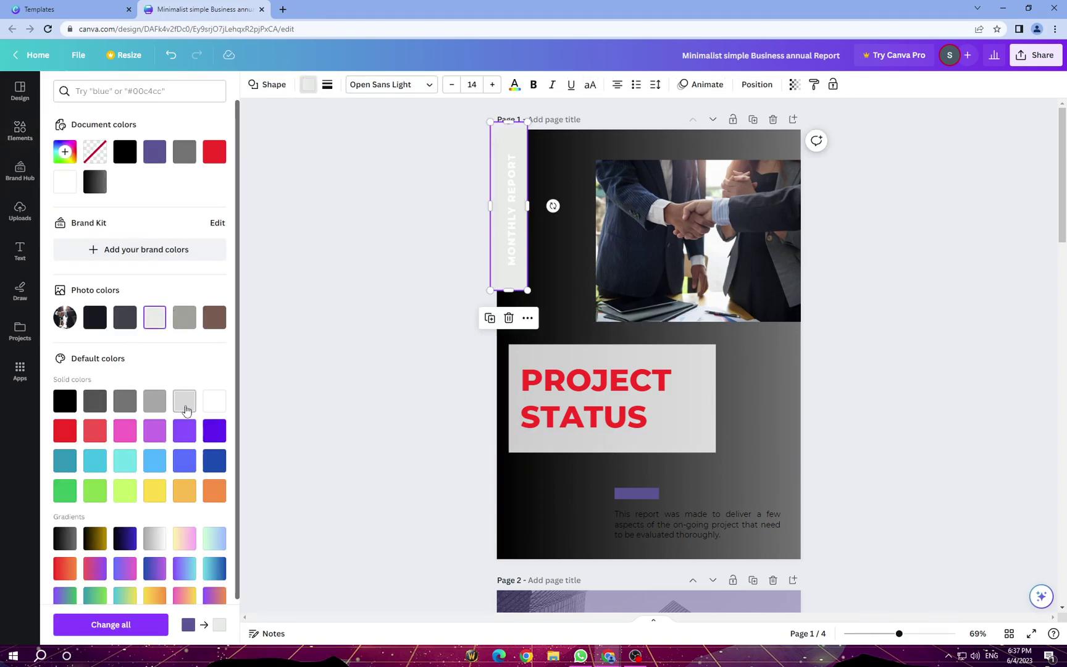
click(467, 267)
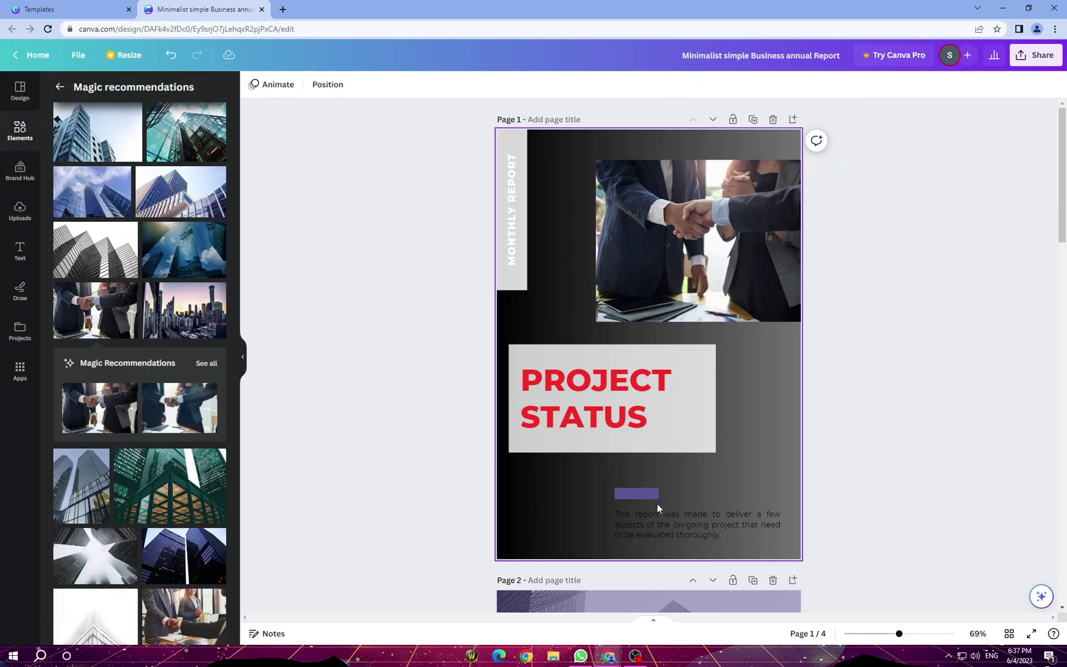
Delete the small purple bar and make the description paragraph text white
click(633, 494)
click(636, 458)
click(681, 531)
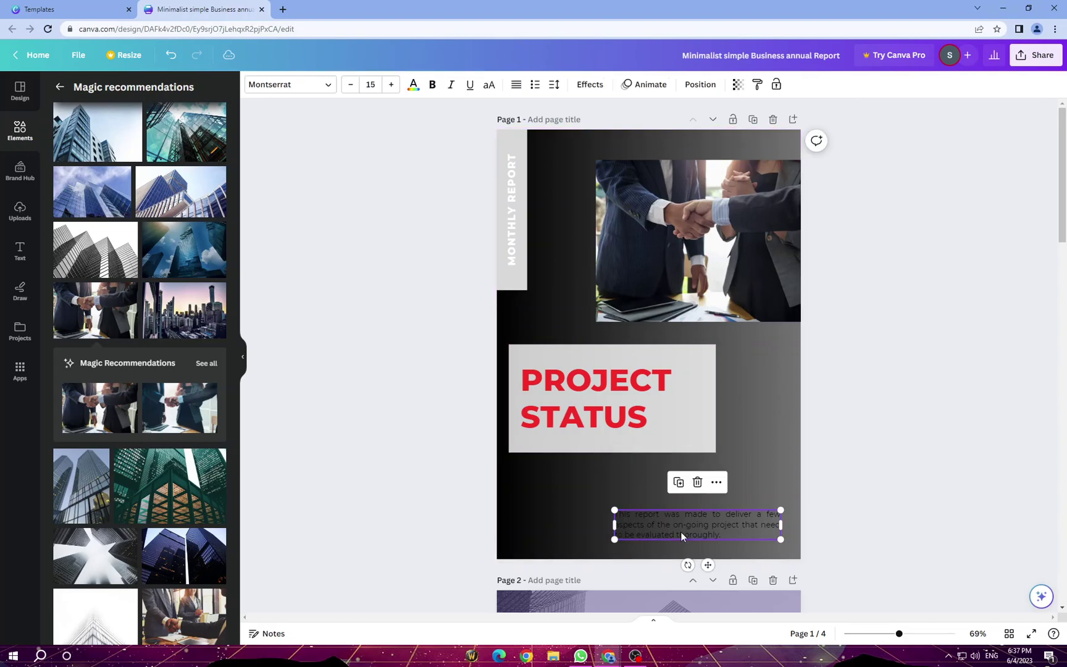
click(413, 87)
click(65, 182)
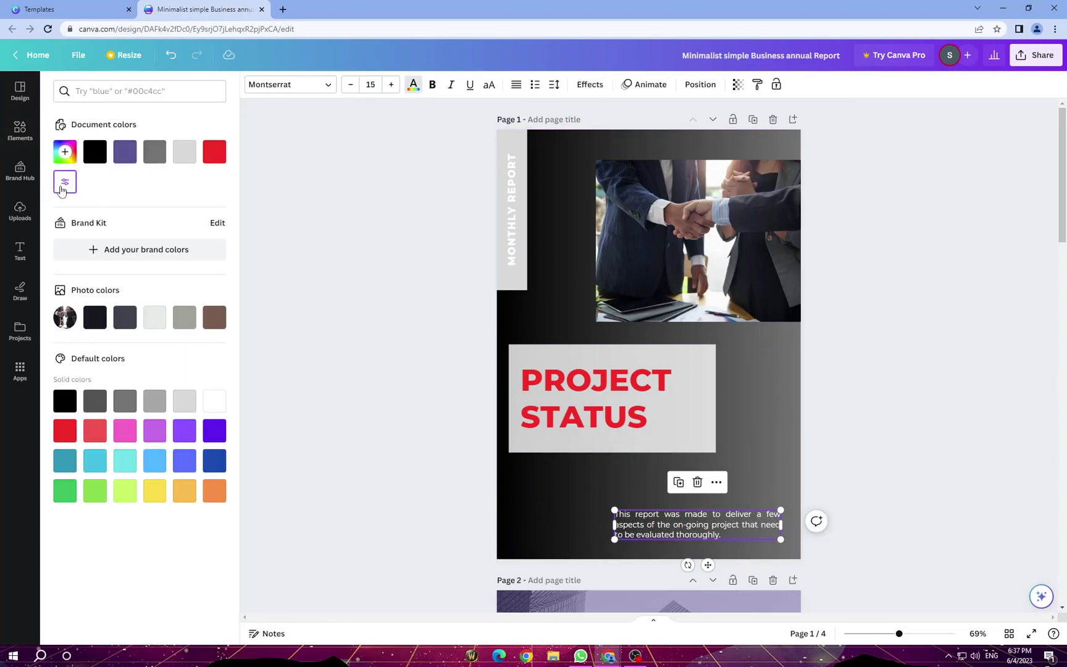
Replace the PROJECT STATUS heading with 'THE MEDIA GUIDE' and nudge the paragraph right and down
key(Escape)
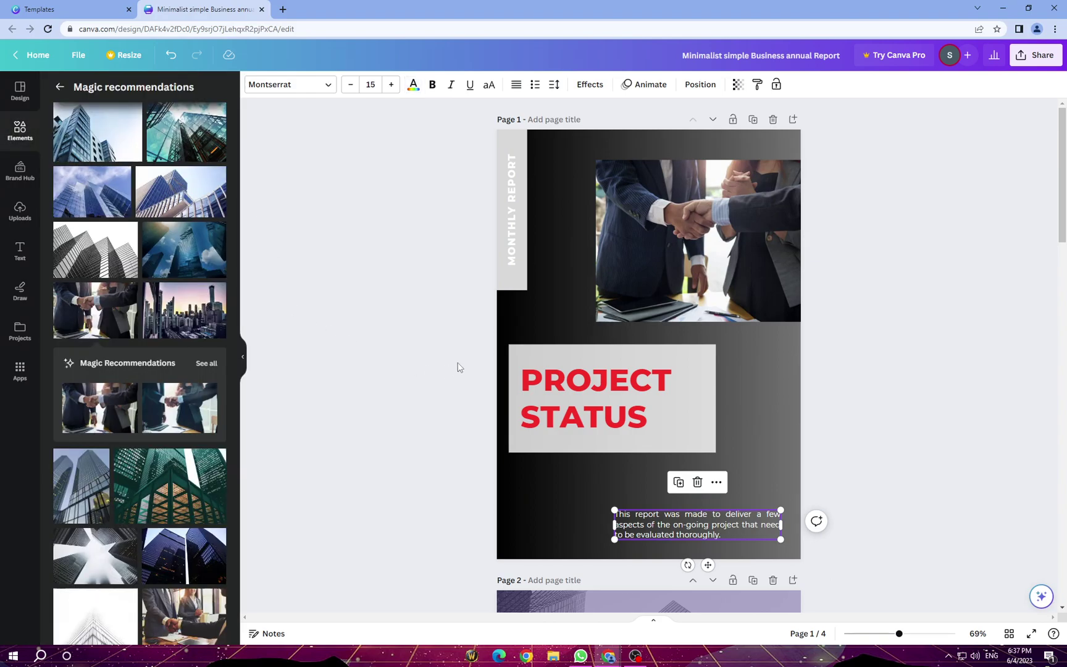
double_click(580, 378)
key(BackSpace)
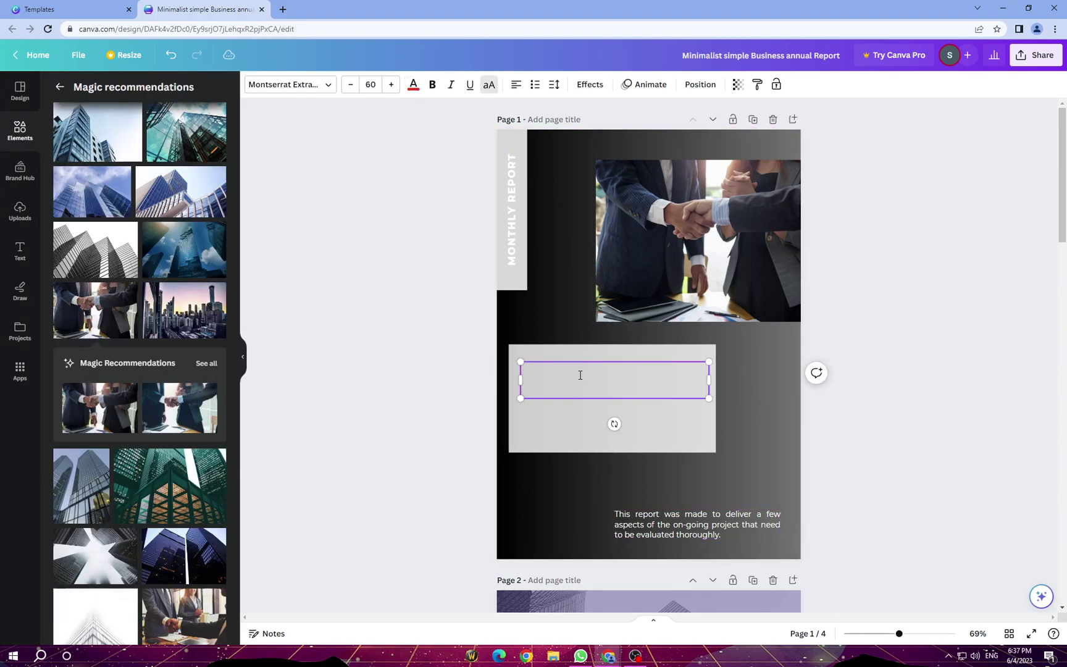
text(THR)
text(E MEDI)
text(A)
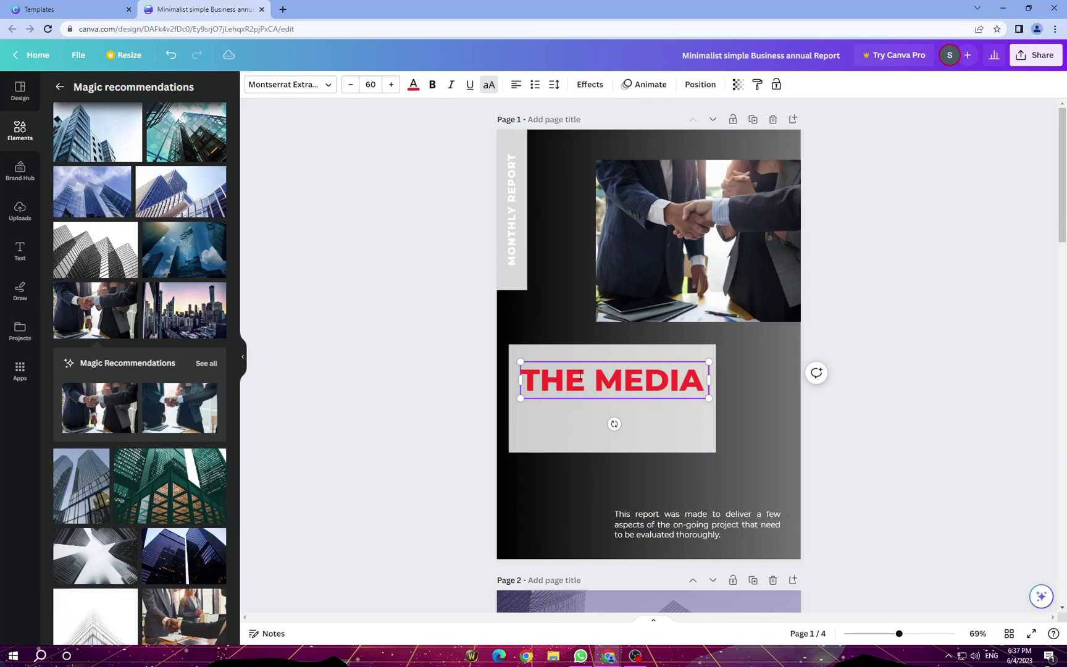
text(A GIDE)
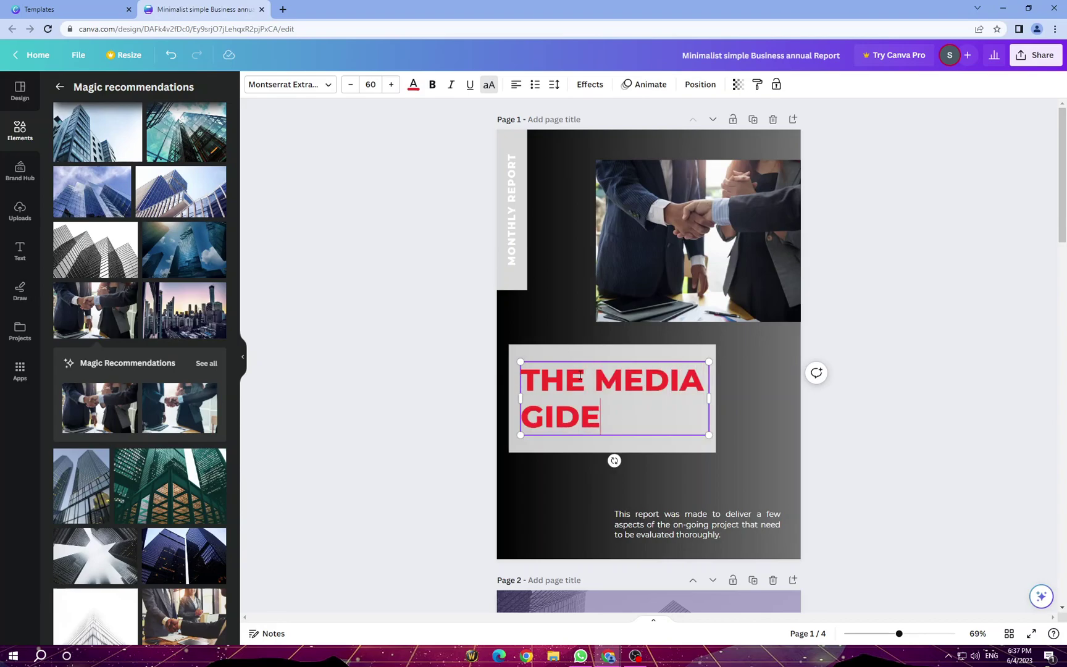
key(BackSpace)
key(BackSpace)
text(UIDE)
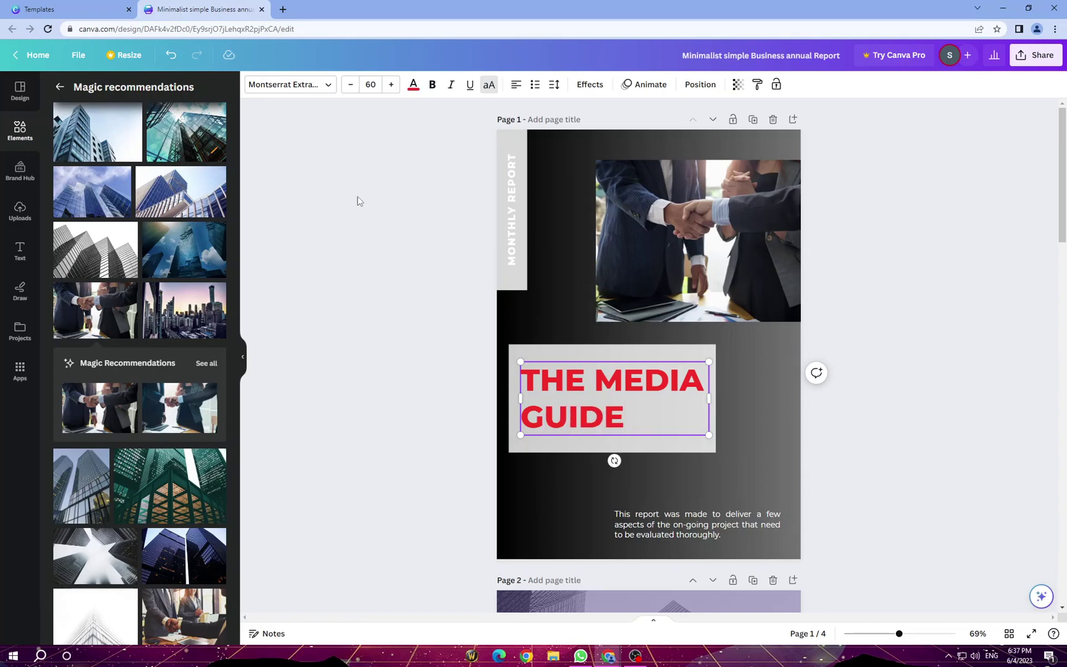
click(409, 302)
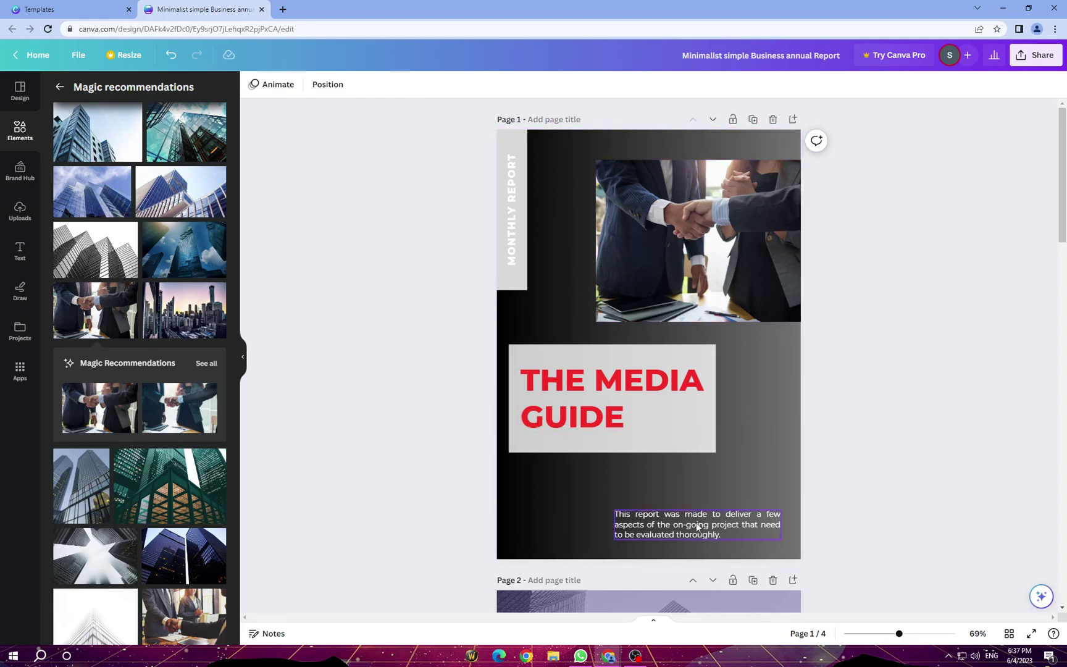
drag(697, 533, 701, 536)
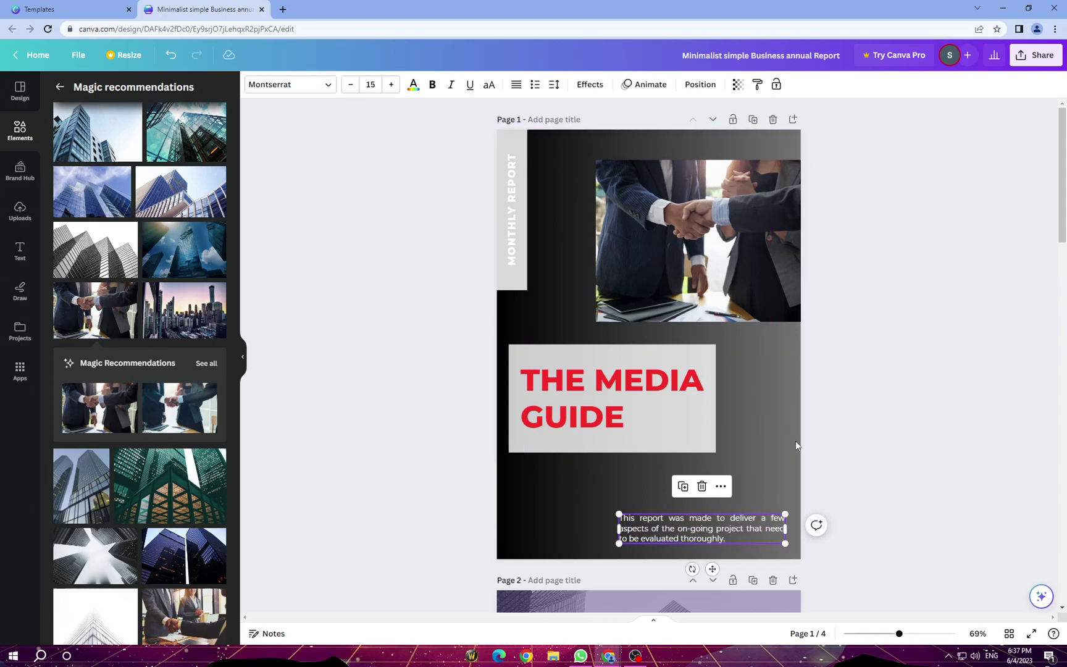
Add a plain line from Lines & Shapes above the description paragraph
click(306, 204)
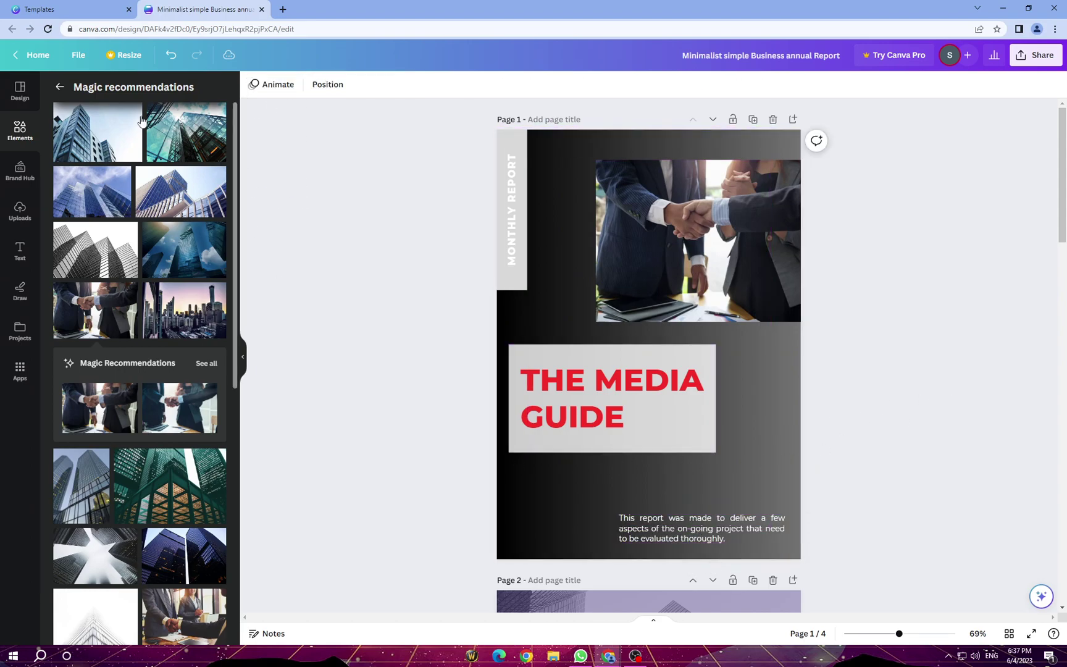
click(12, 140)
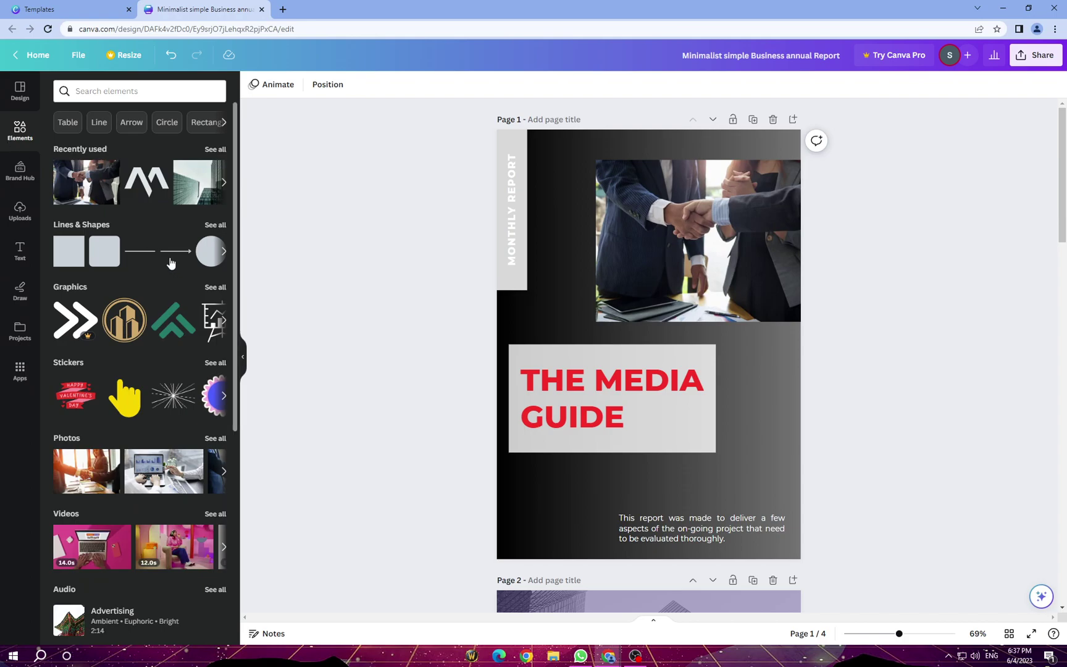
click(74, 246)
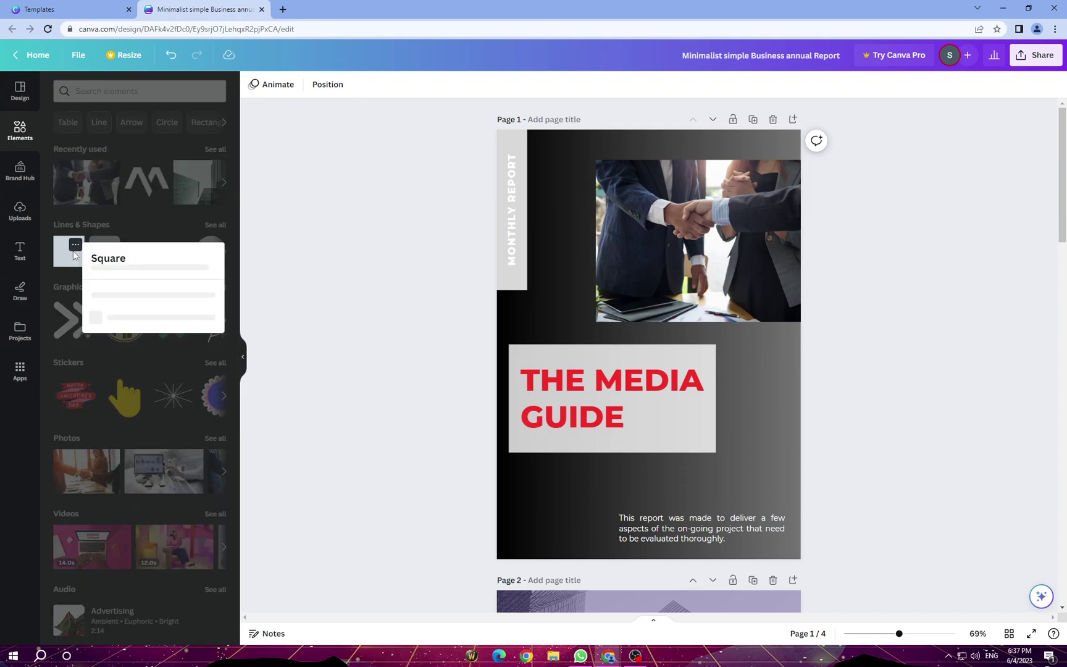
click(378, 314)
click(215, 225)
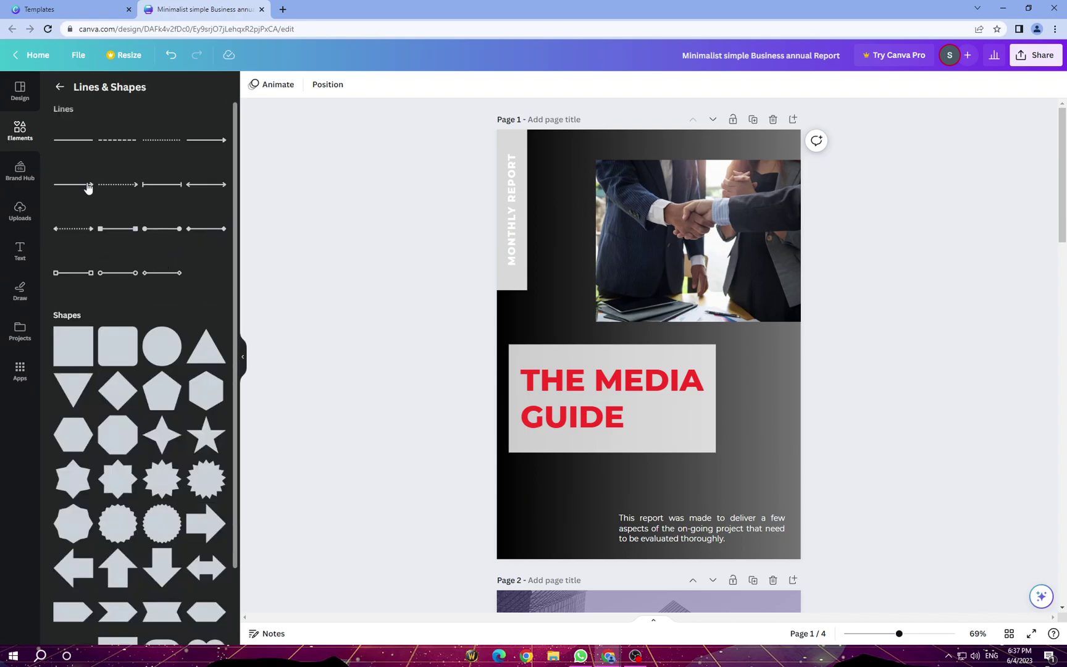
click(76, 189)
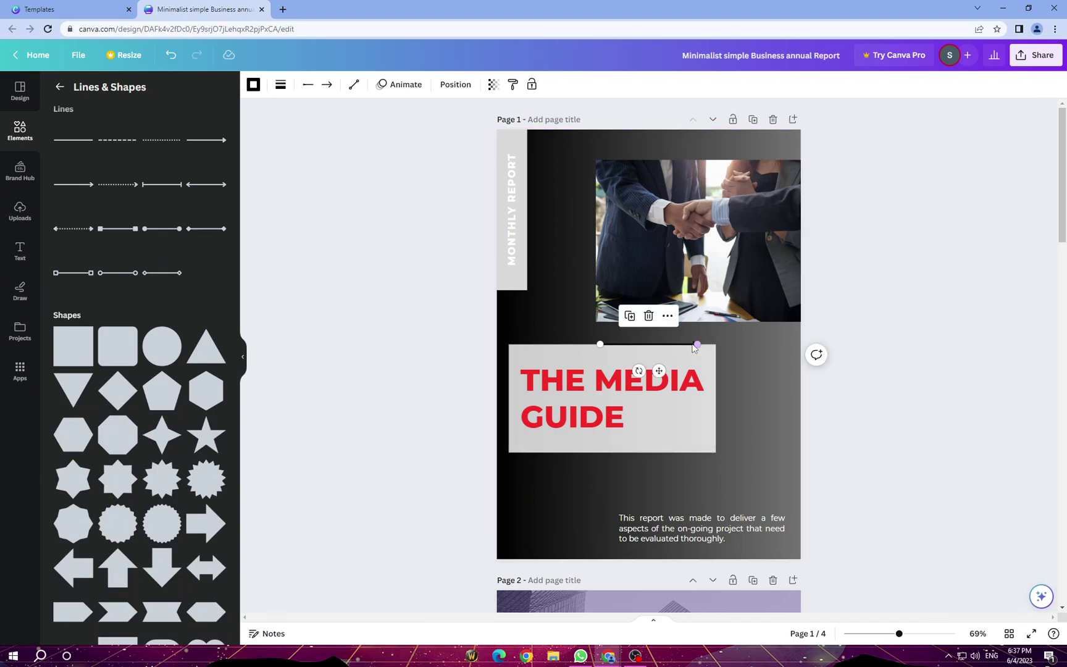
drag(679, 347, 750, 477)
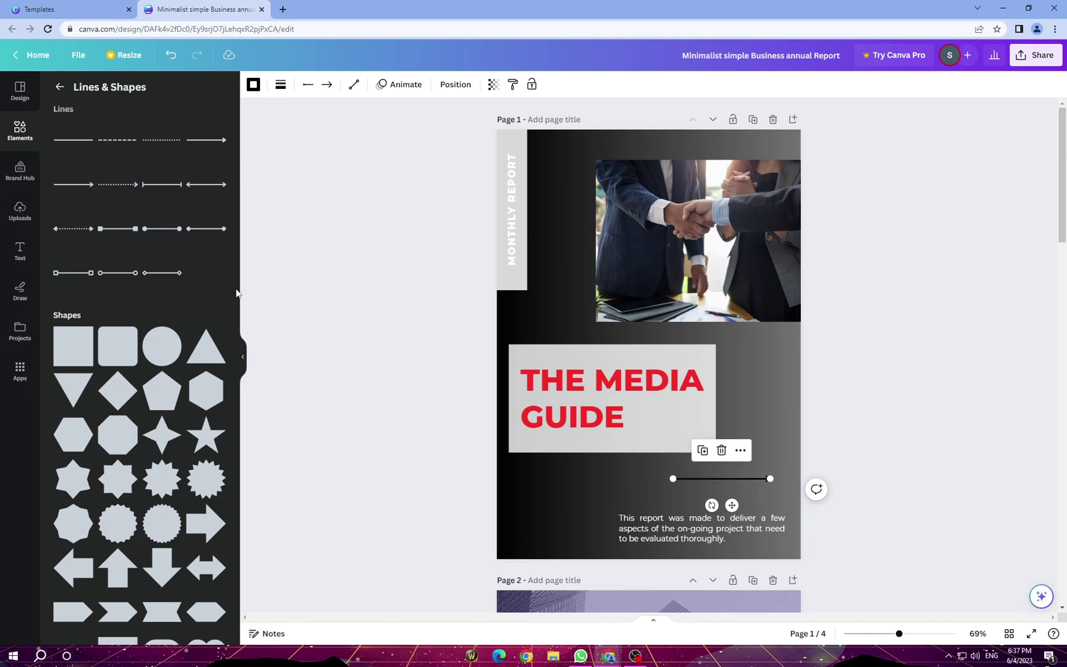
Add an upward arrow in the cover's lower-left corner and delete the line
scroll(201, 355, down, 4)
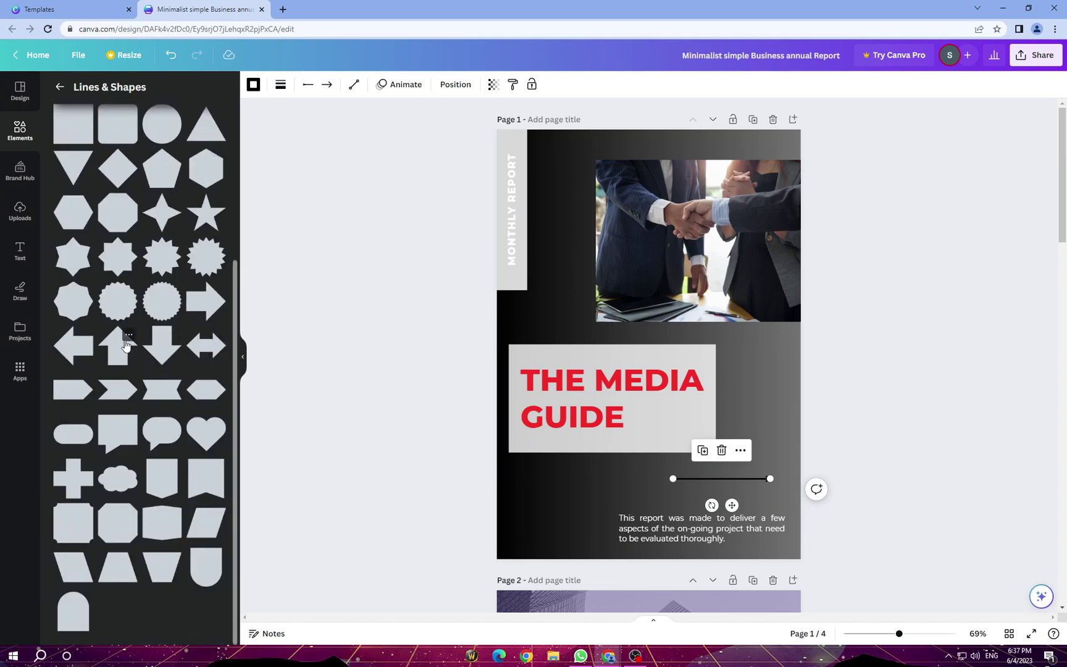
click(121, 353)
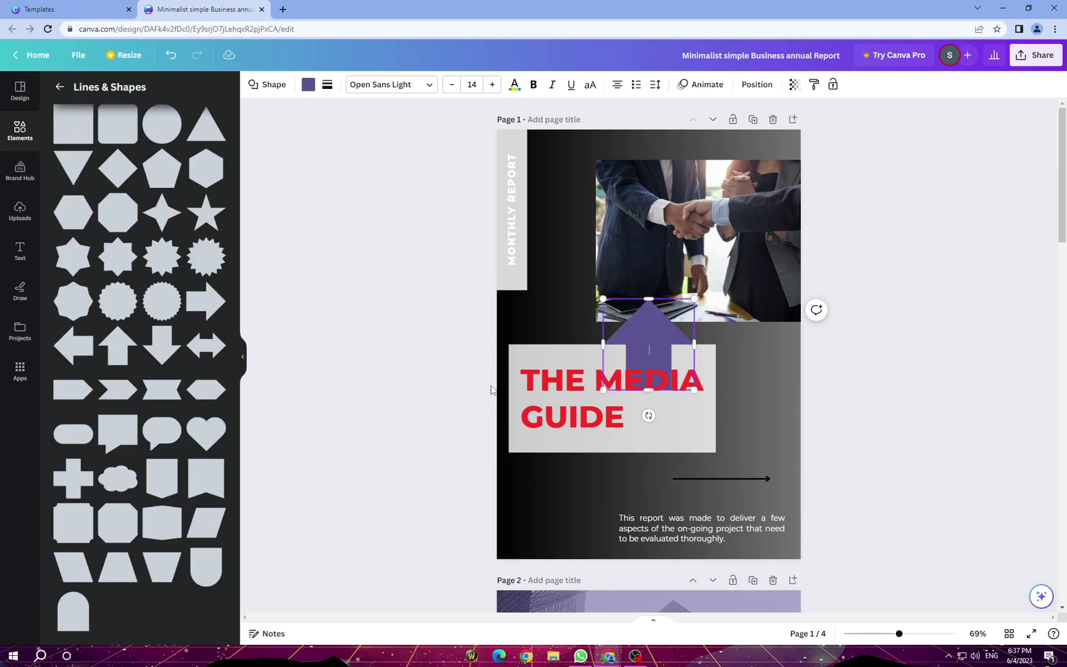
drag(673, 328, 575, 495)
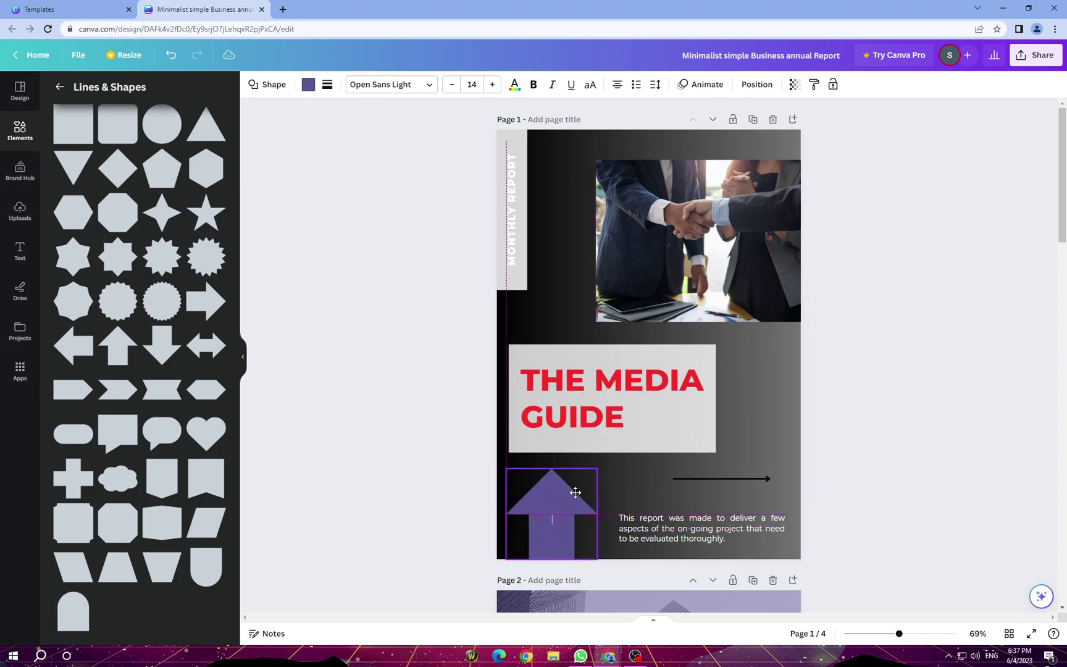
click(723, 479)
click(722, 455)
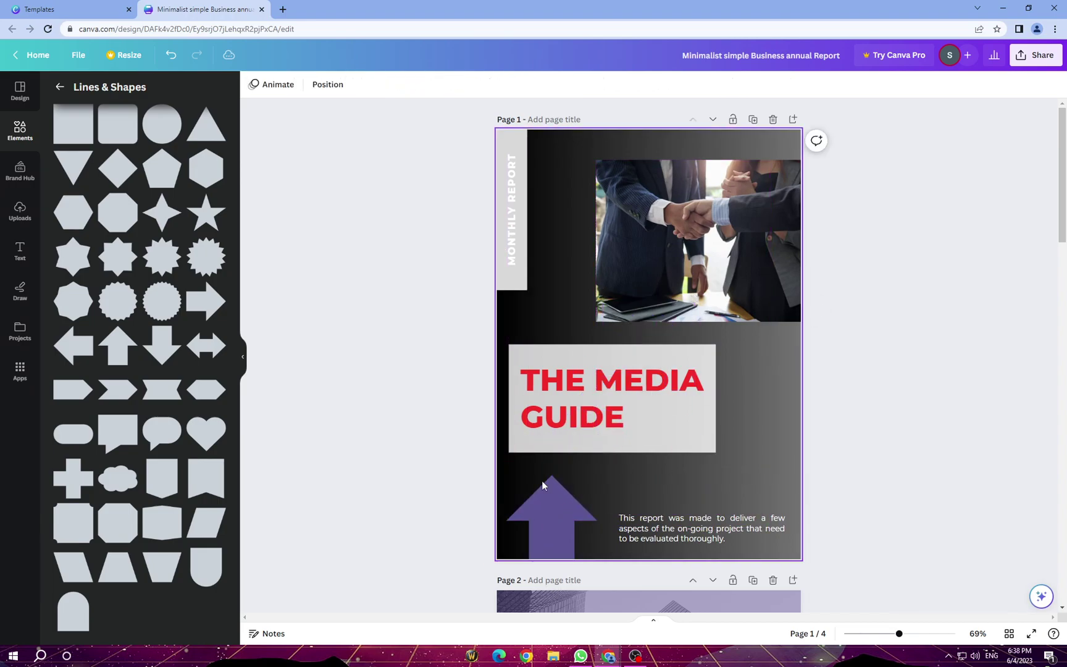
Recolour the purple arrow light grey
click(548, 520)
click(310, 89)
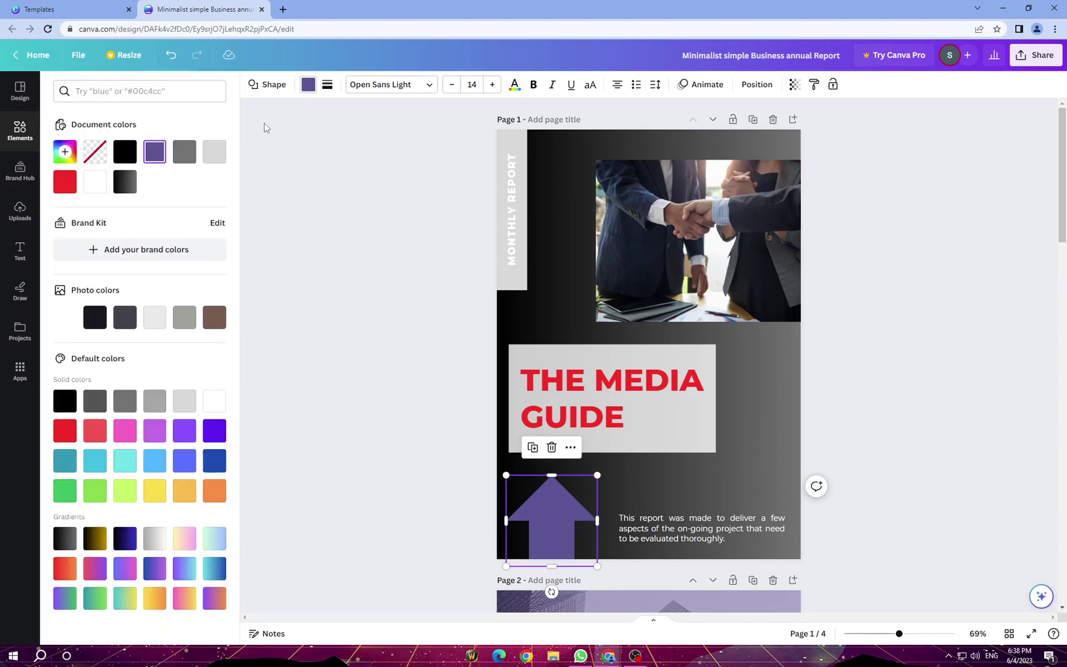
click(214, 152)
key(Escape)
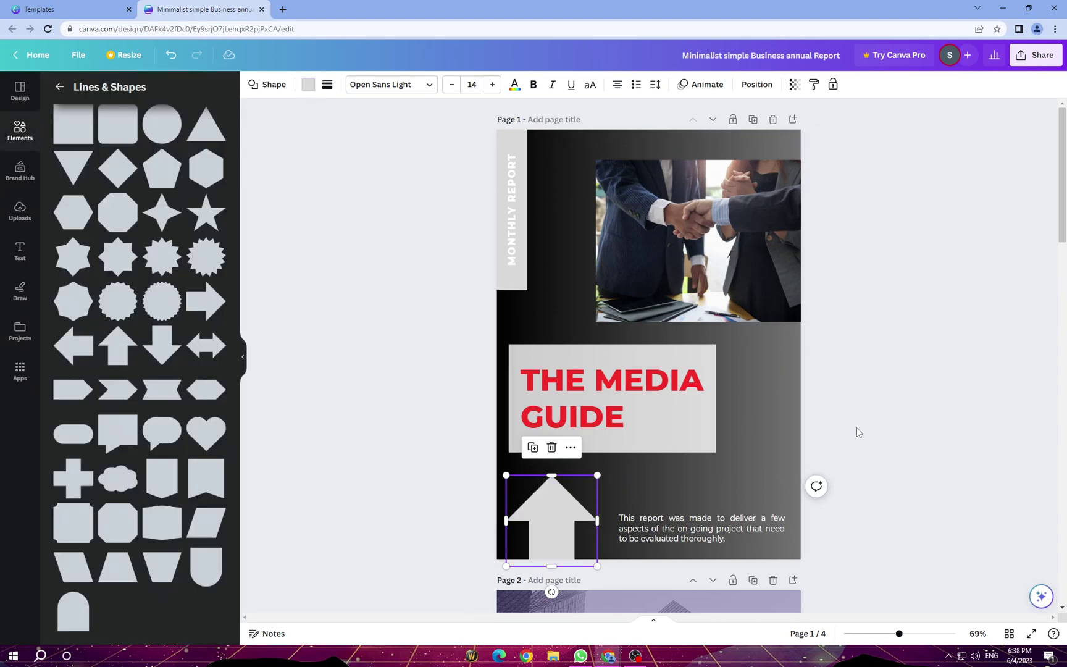
click(878, 397)
scroll(685, 480, down, 5)
scroll(686, 485, down, 10)
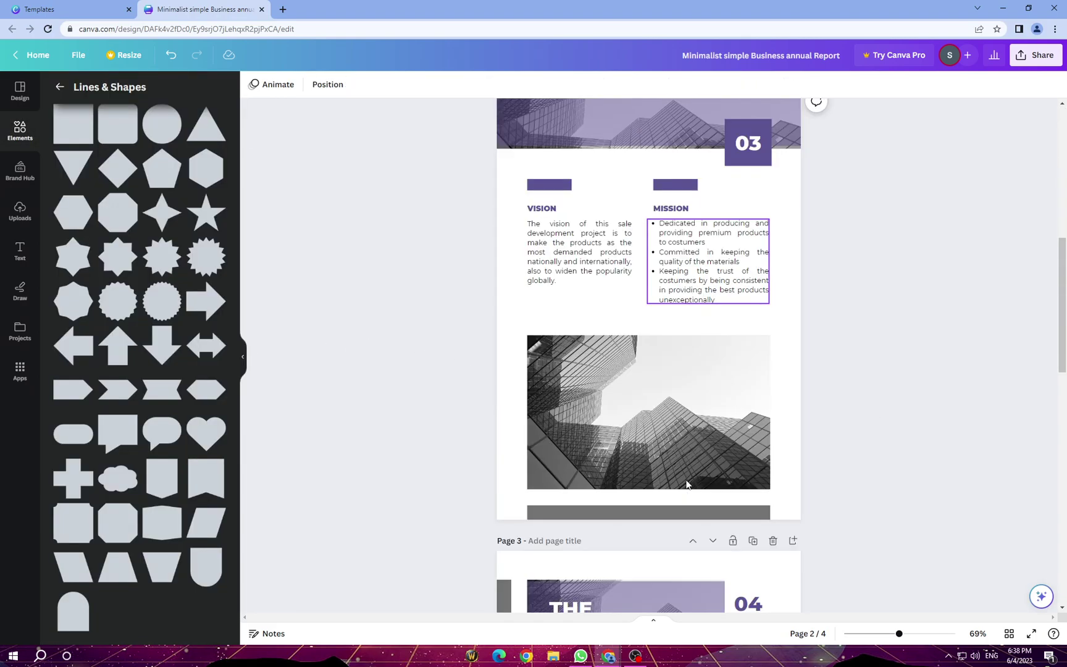
scroll(686, 484, up, 12)
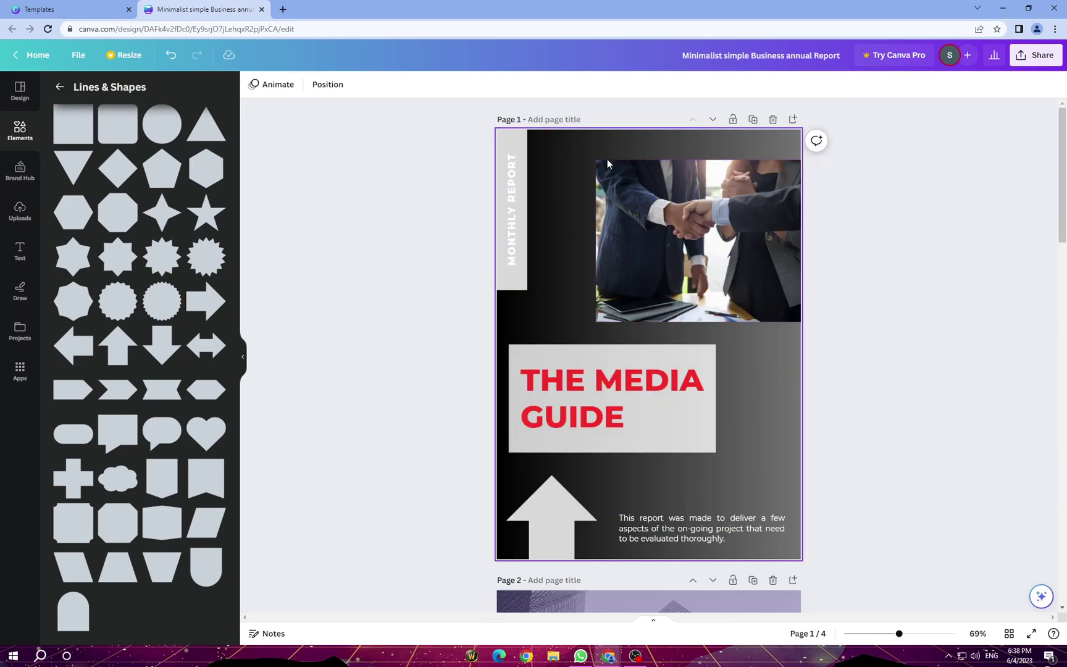
Try several fonts on THE MEDIA GUIDE title, settle on Roca One, and colour it light red
click(586, 381)
click(317, 92)
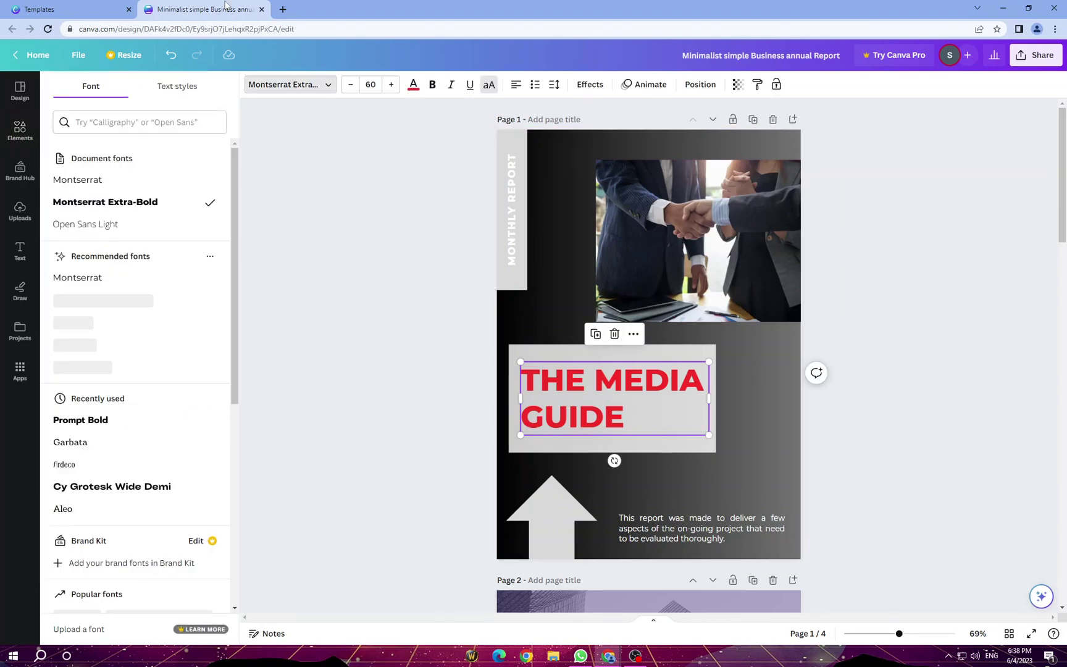
click(99, 363)
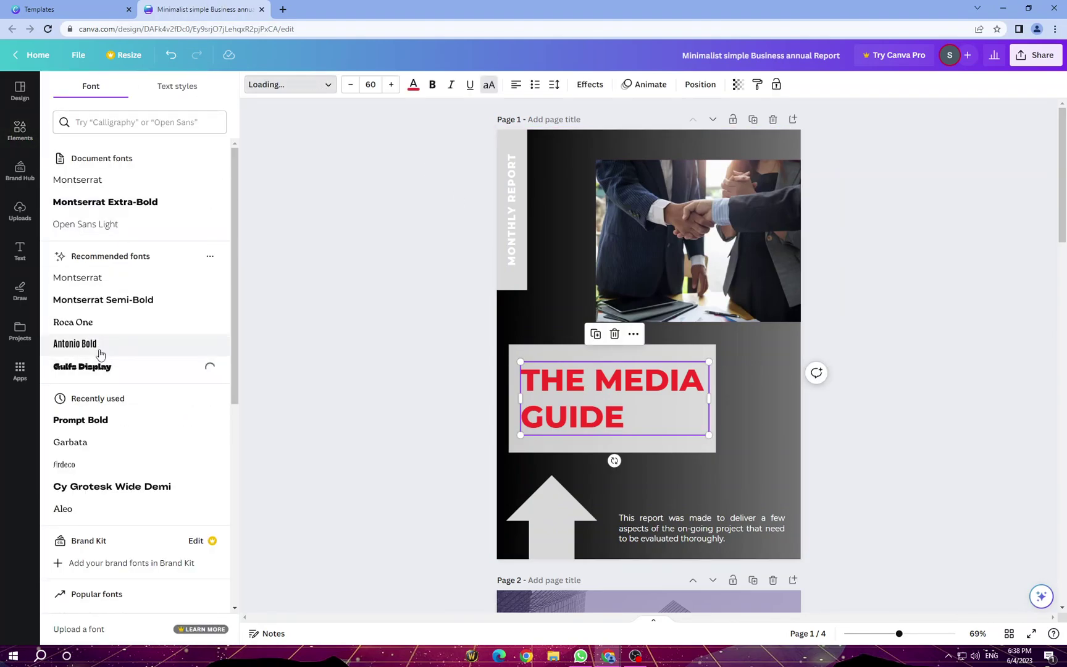
click(100, 351)
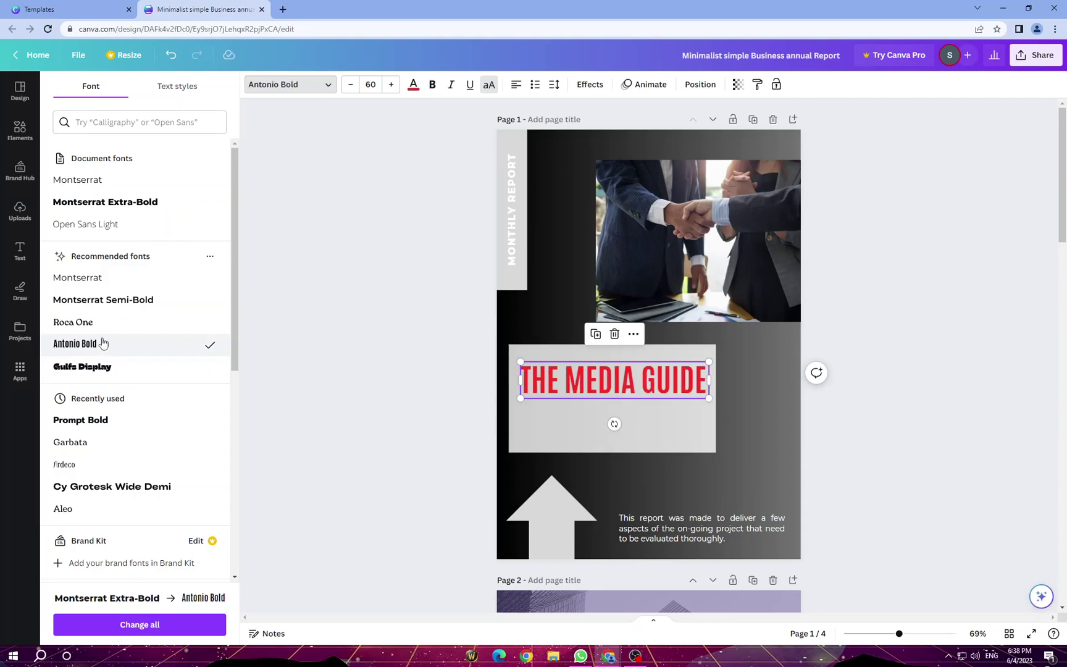
click(100, 327)
click(124, 307)
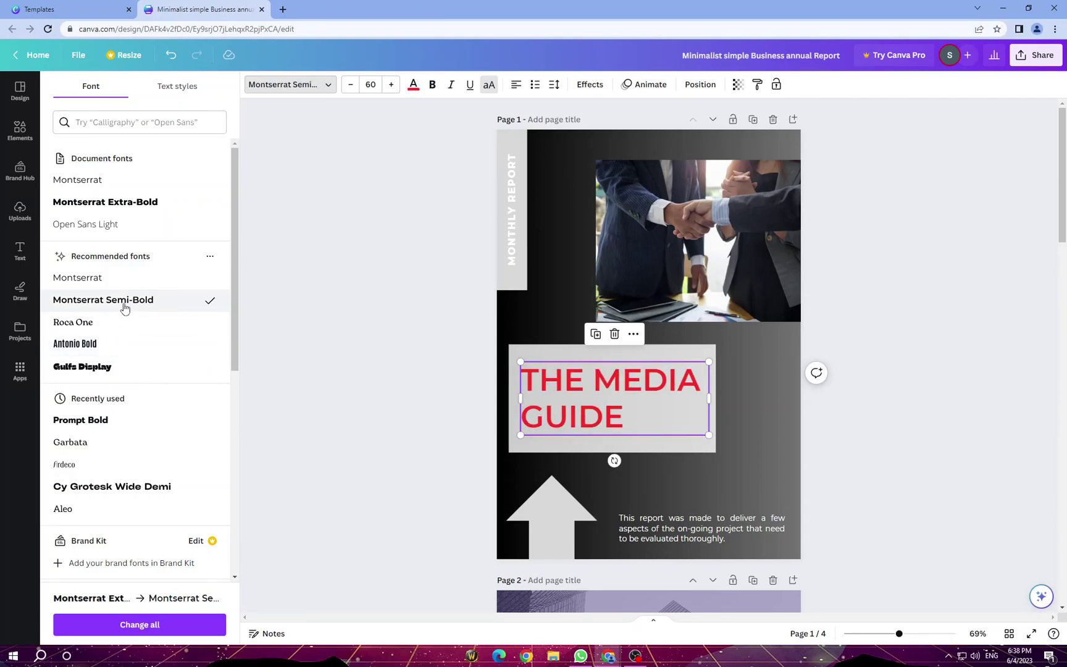
click(127, 321)
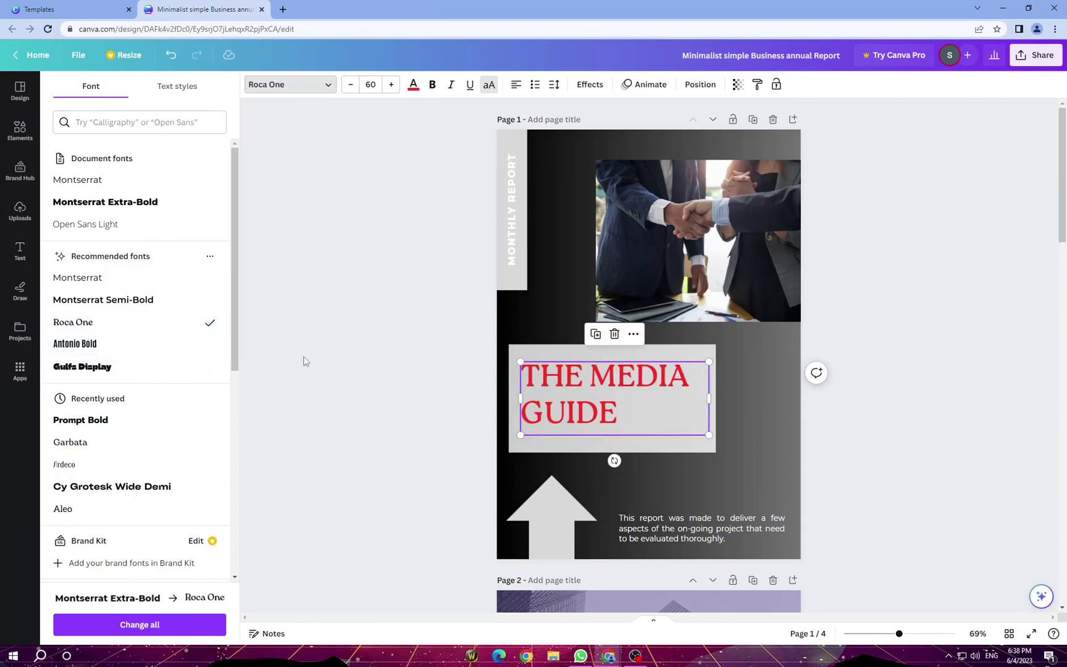
click(413, 86)
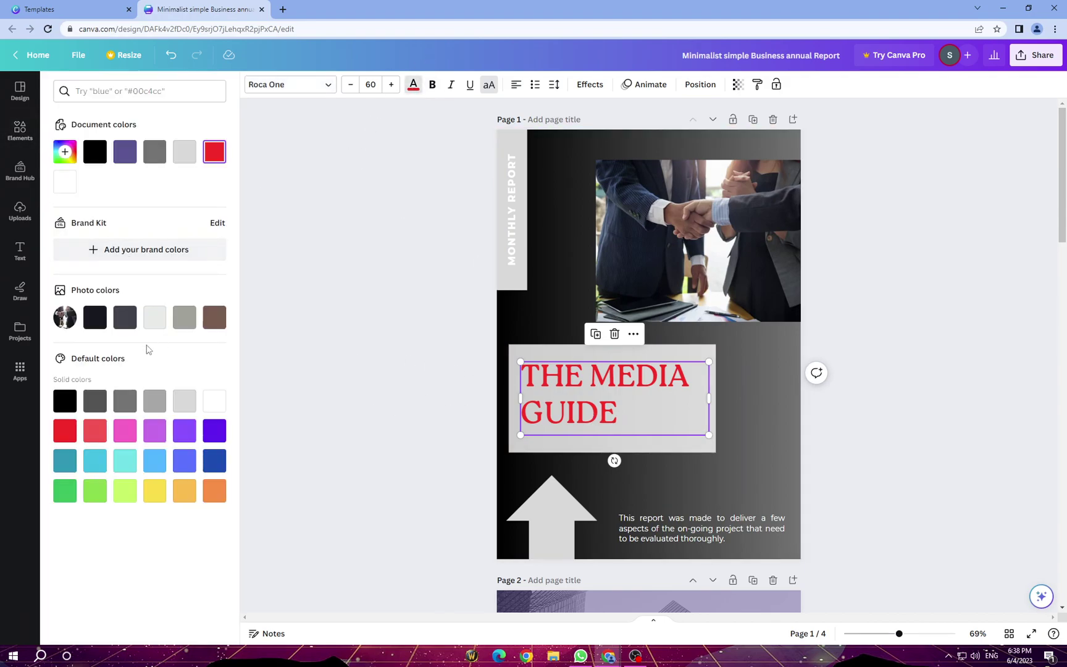
click(93, 434)
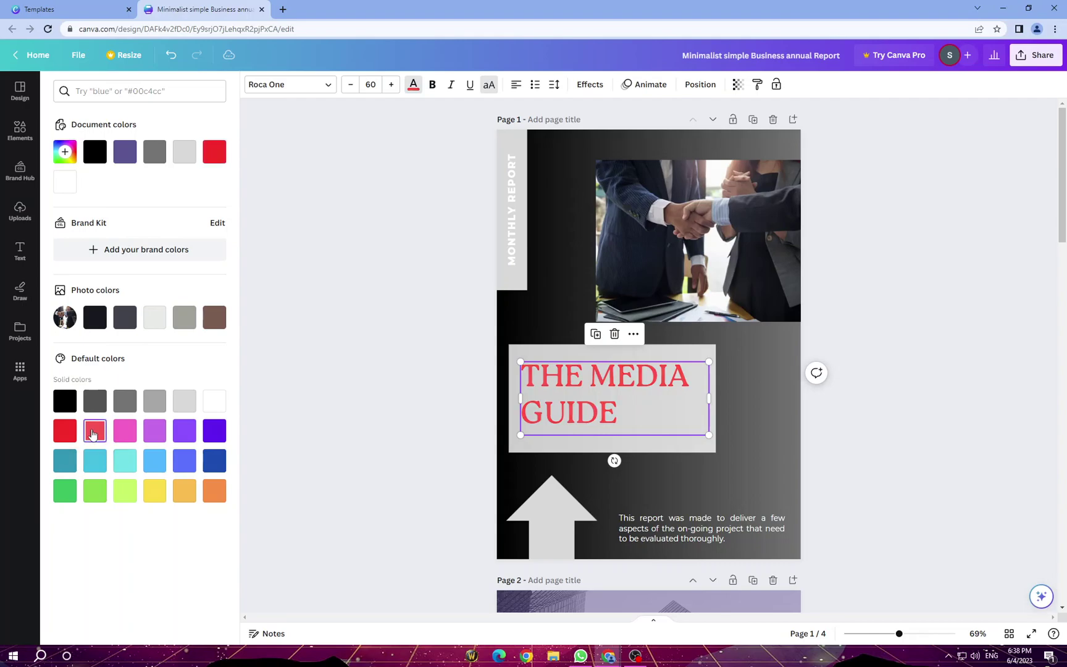
key(Escape)
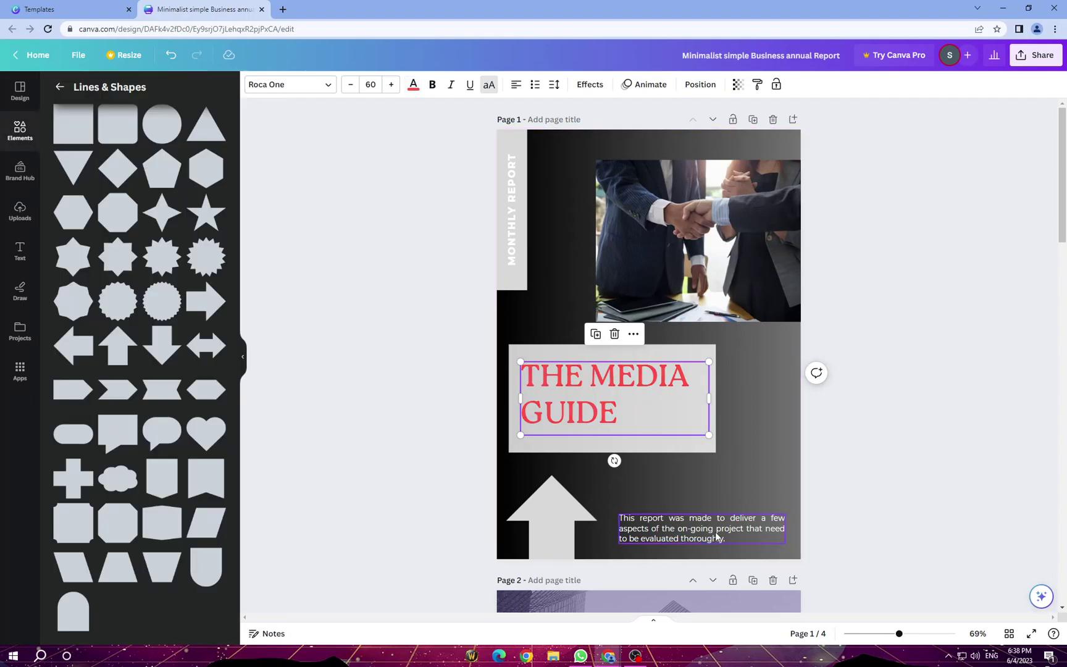
Recolour the vertical MONTHLY REPORT text black
click(715, 537)
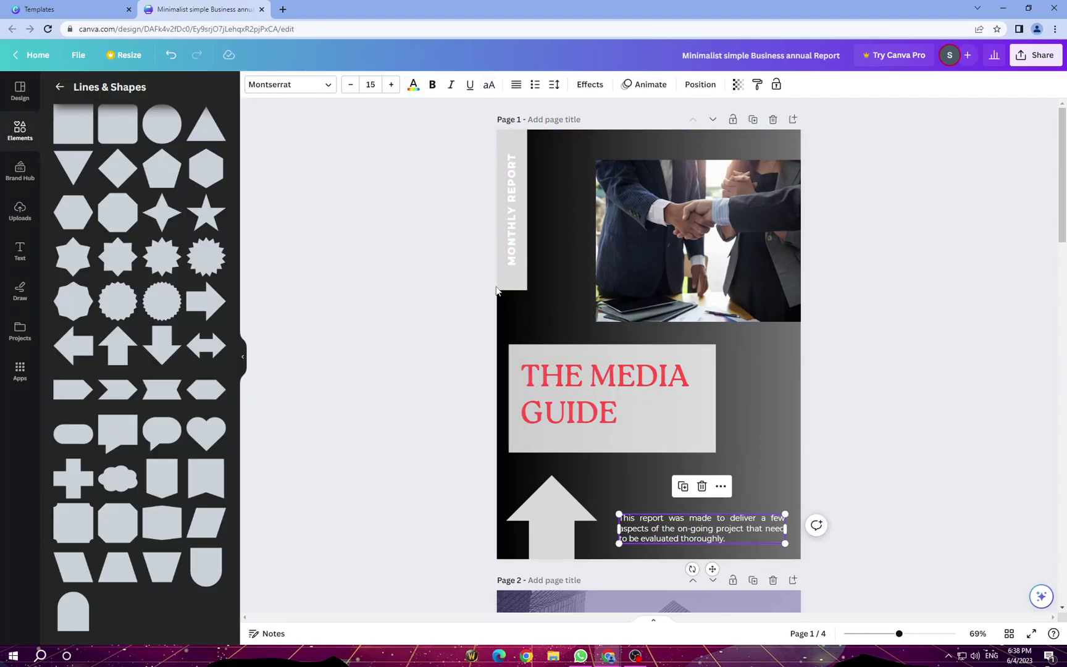
click(512, 210)
click(413, 84)
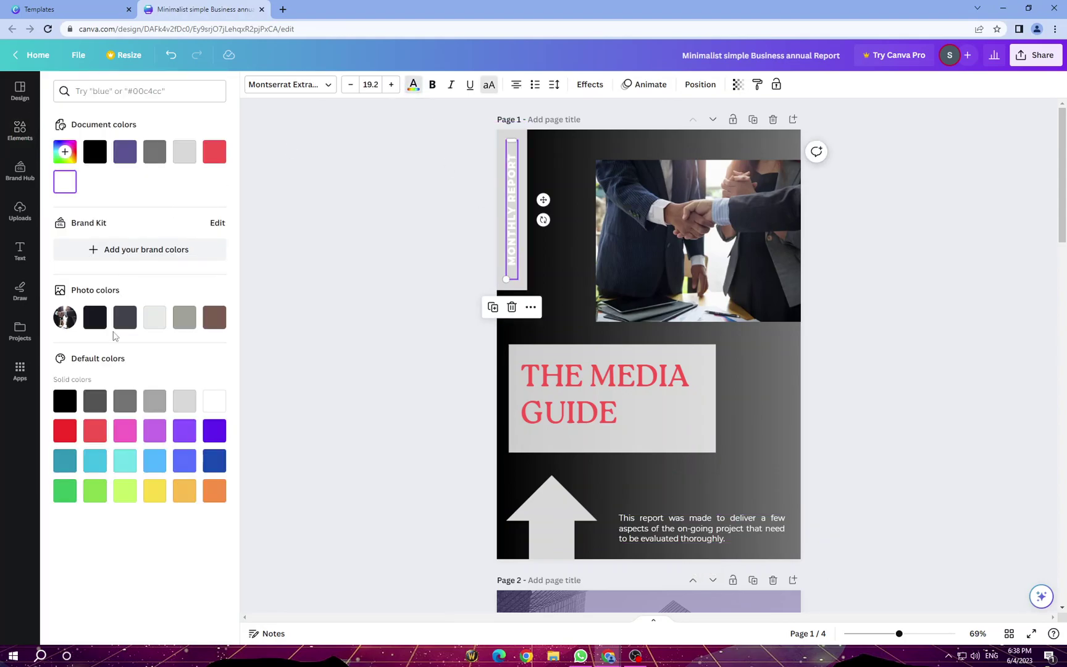
click(94, 431)
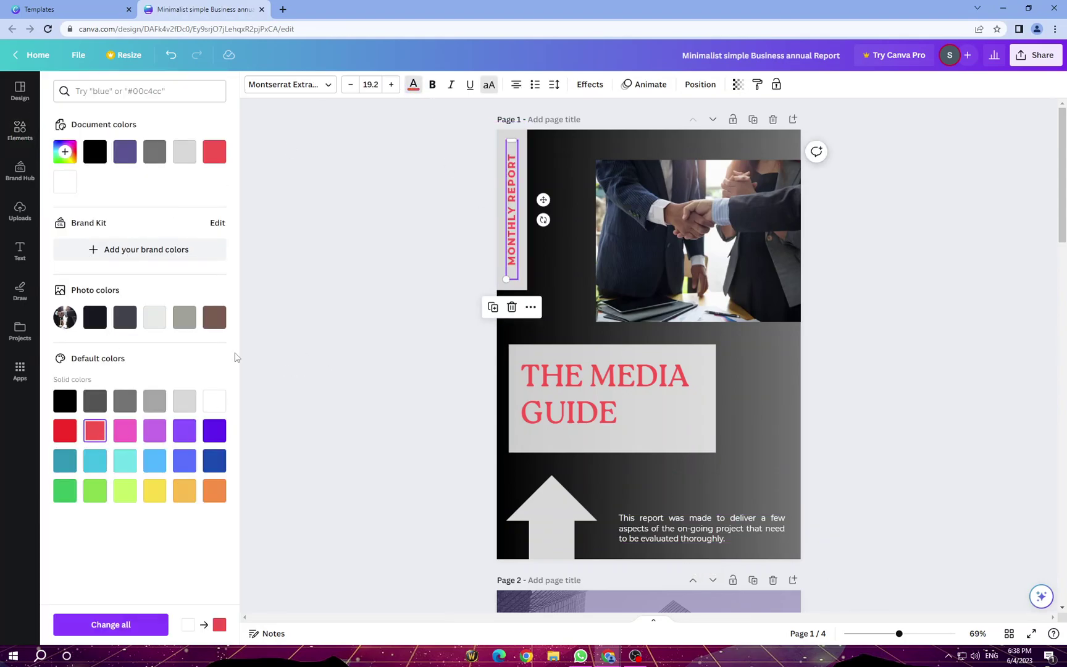
click(66, 402)
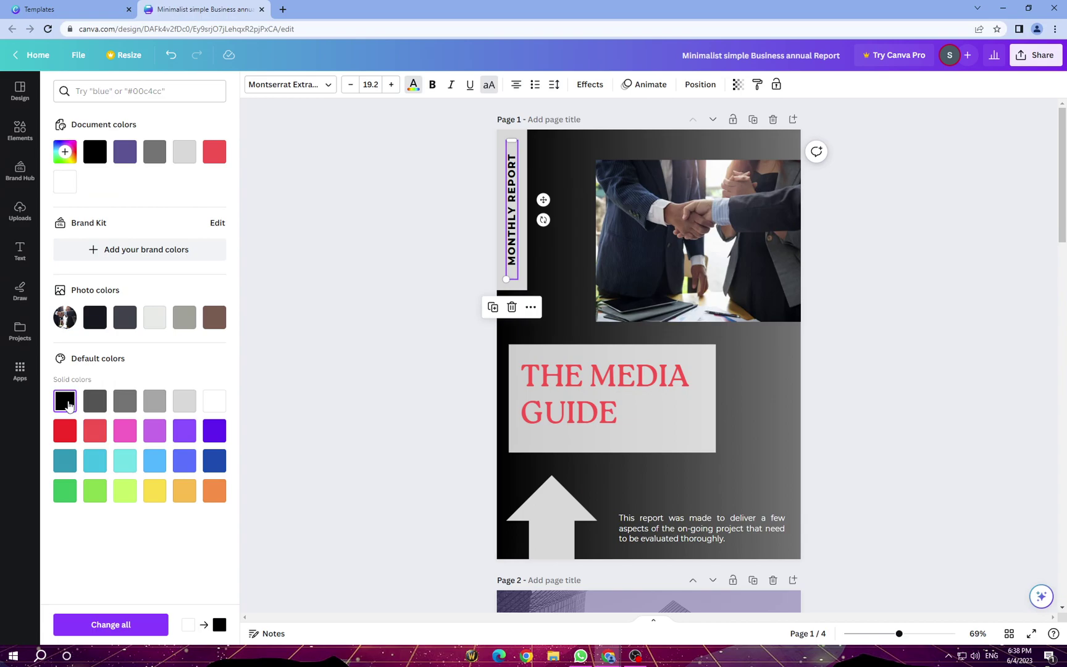
click(307, 361)
click(826, 415)
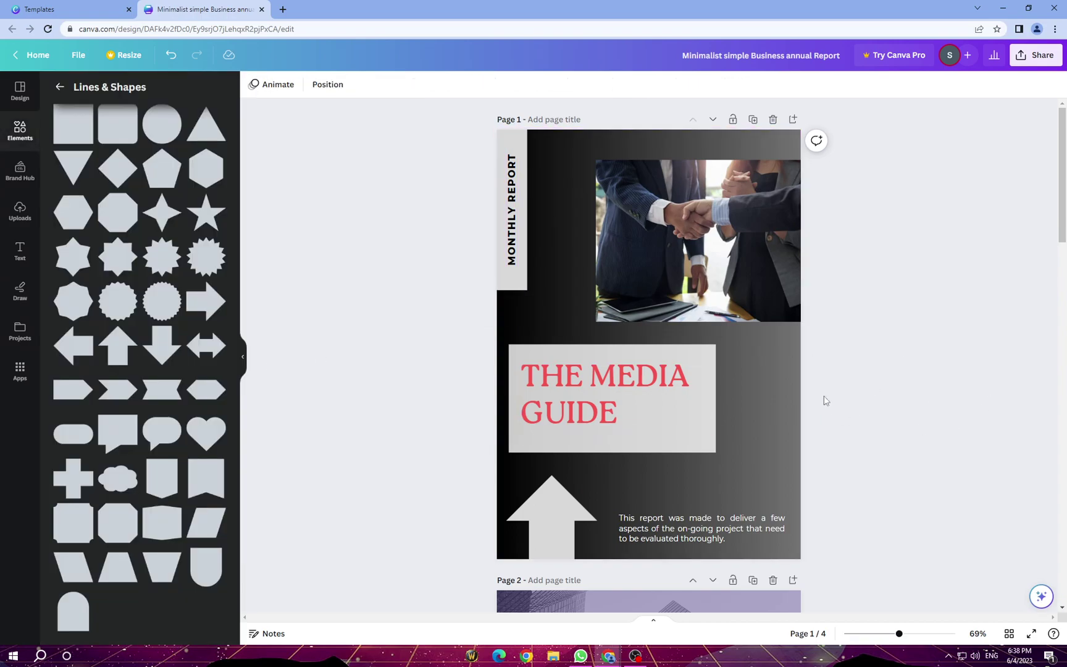
Browse the recently used photos in the Elements Photos category, then return to the main Elements library
click(19, 131)
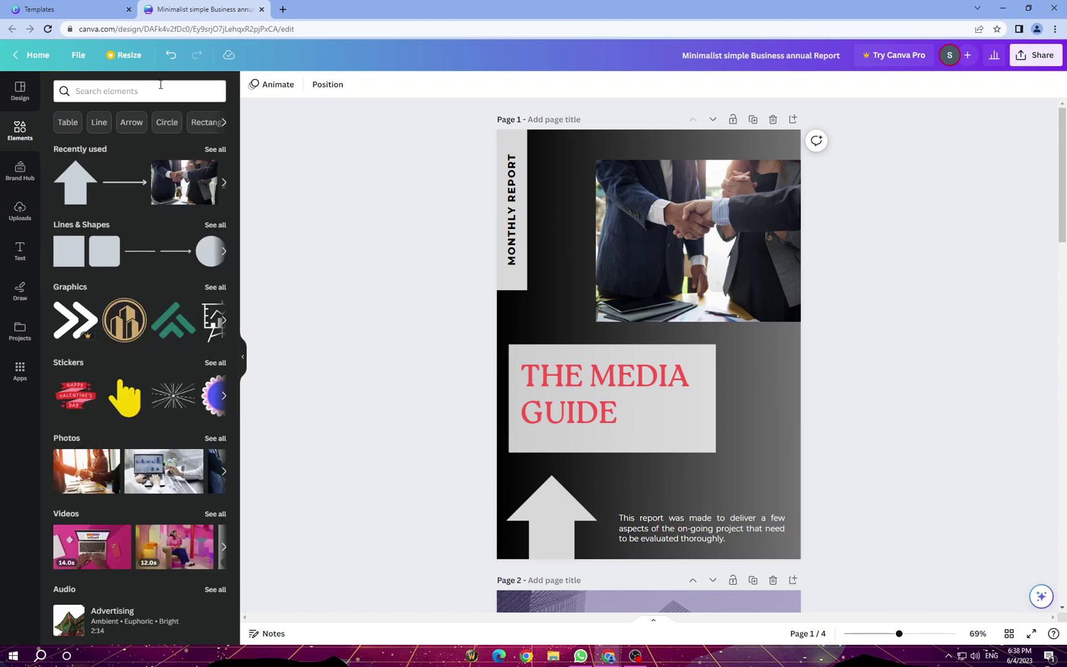
click(160, 87)
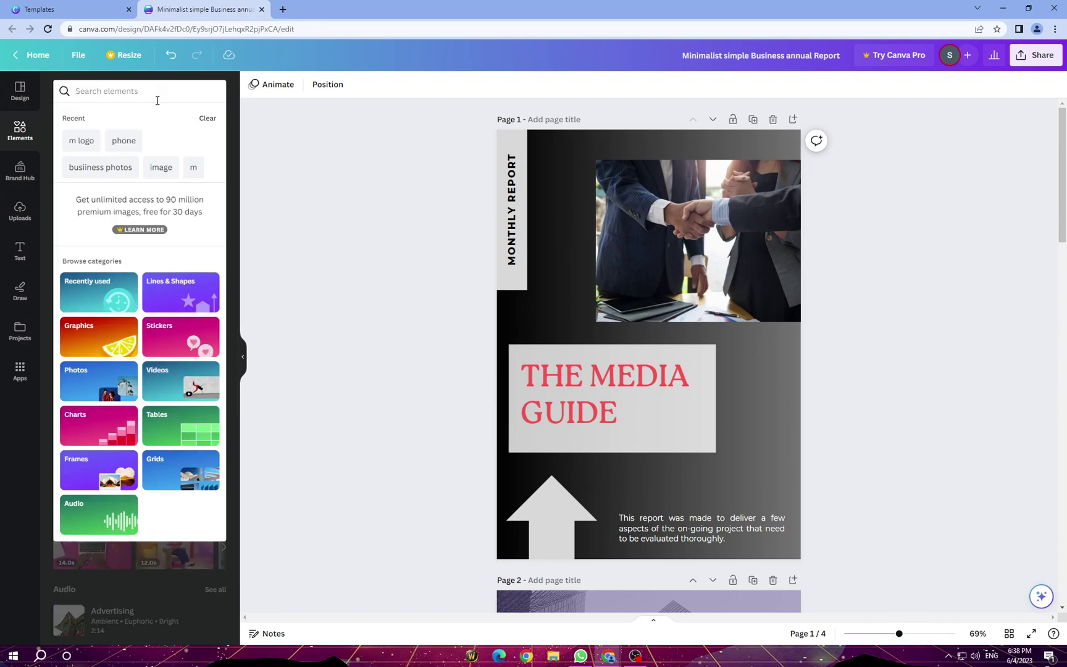
click(112, 391)
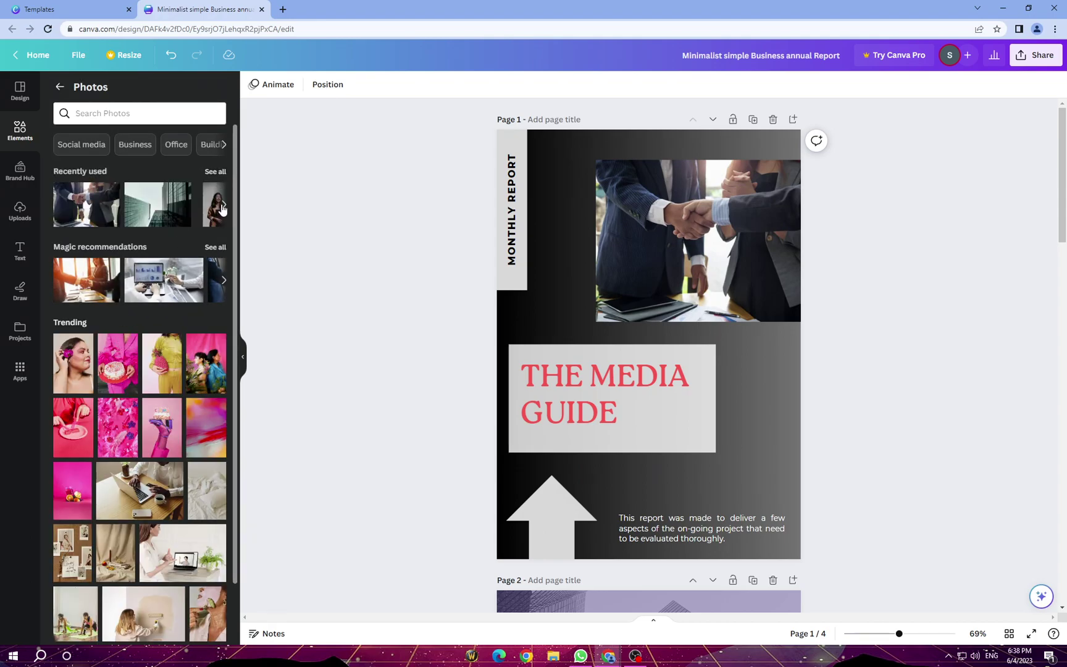
click(222, 207)
click(222, 208)
click(222, 209)
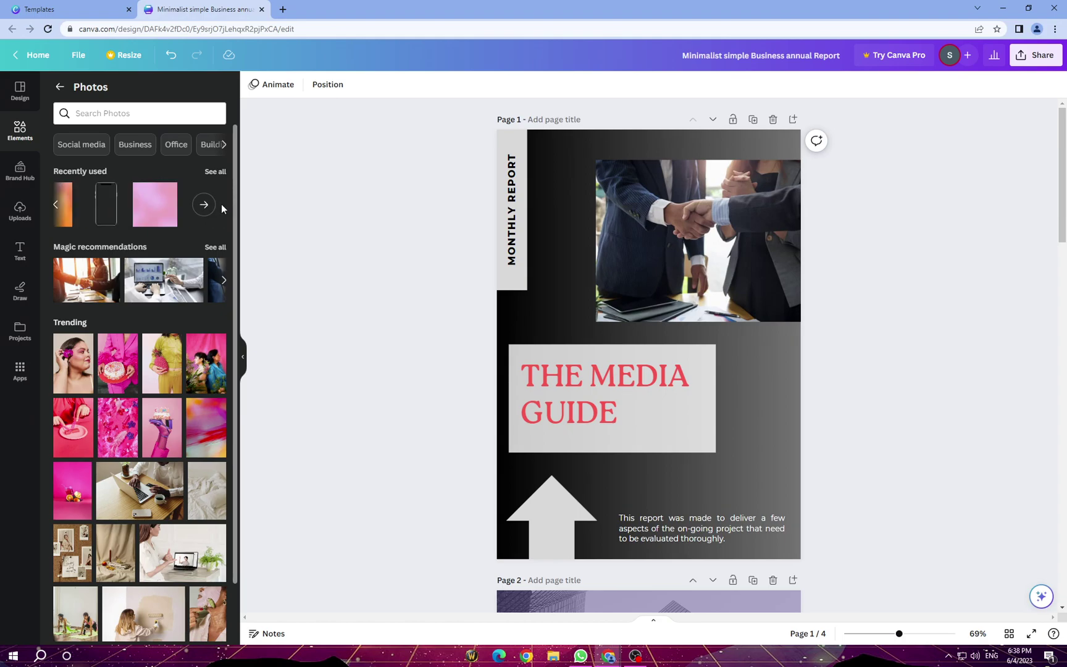
scroll(186, 198, down, 3)
scroll(182, 190, up, 3)
scroll(182, 190, up, 1)
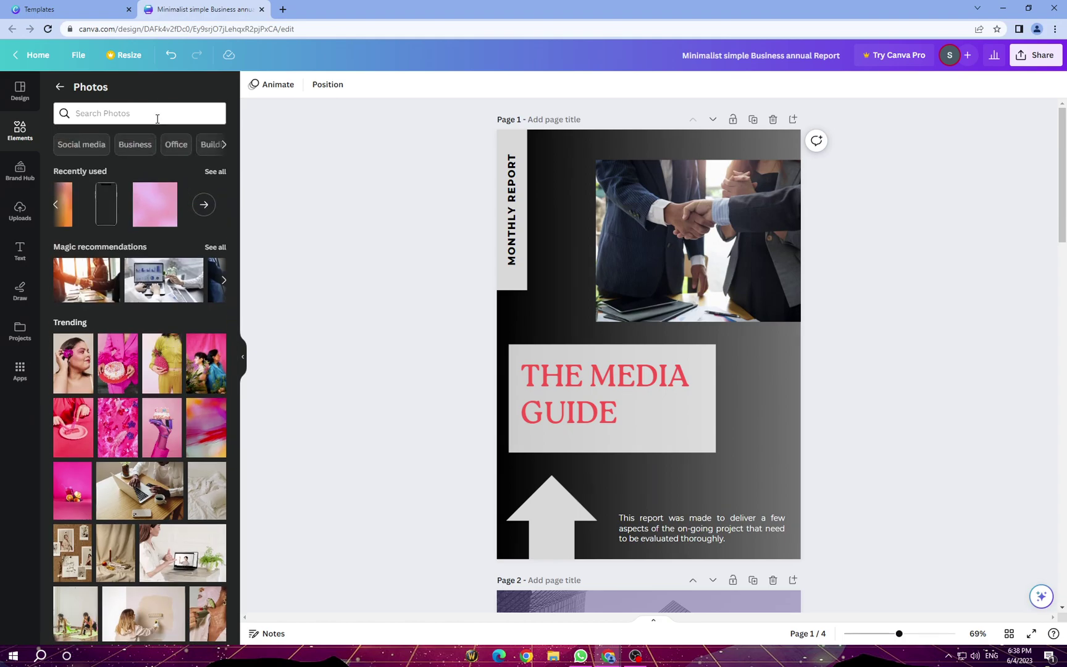
click(157, 115)
click(250, 233)
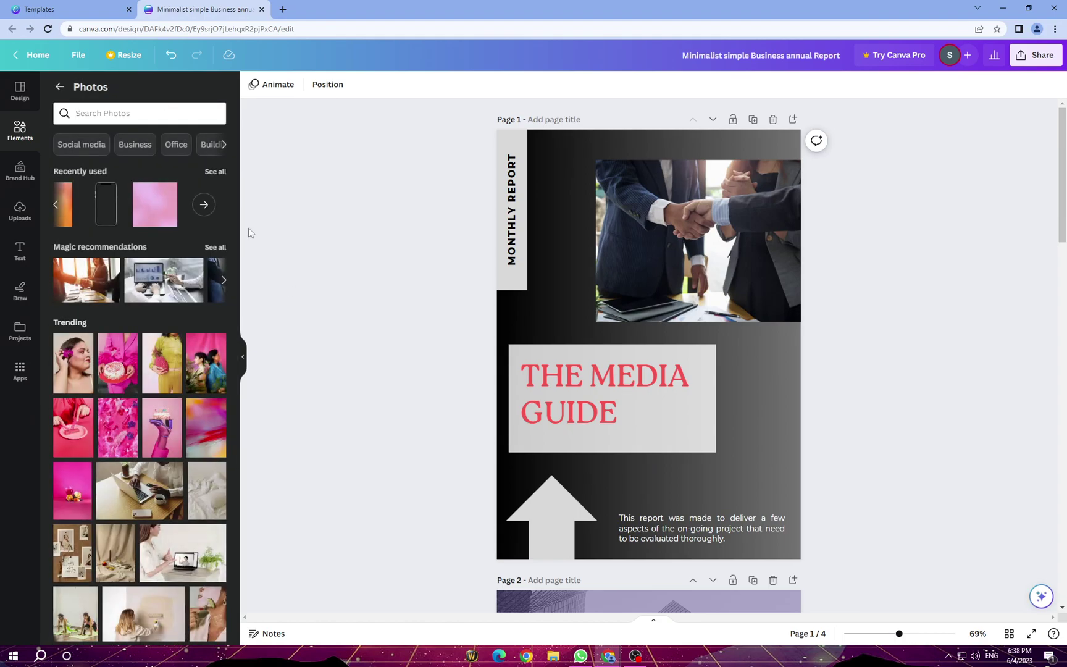
click(12, 125)
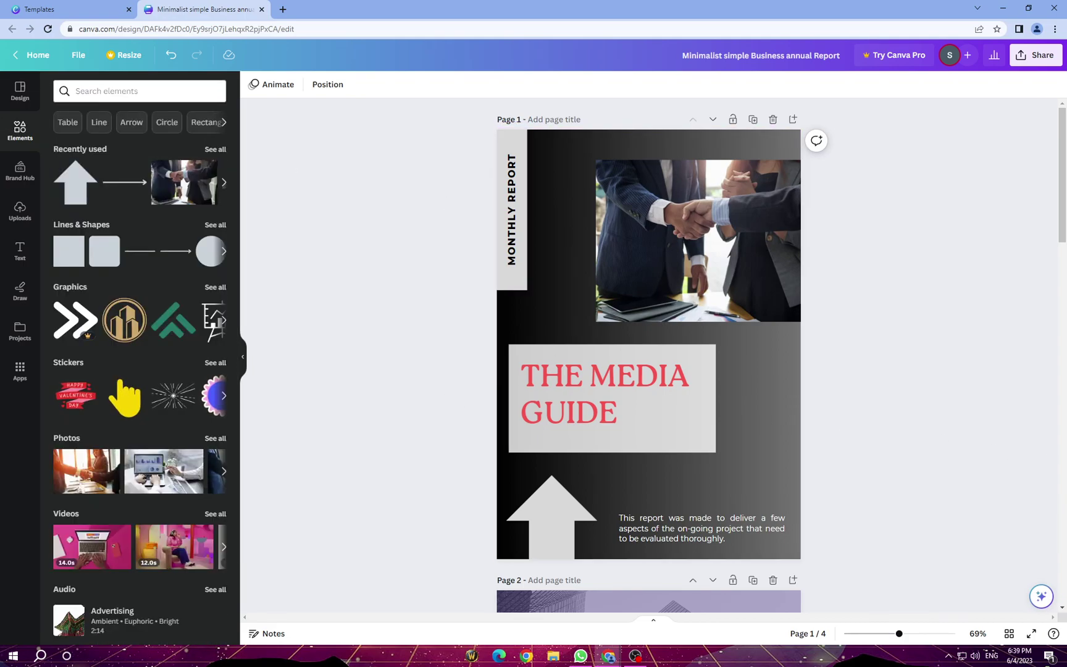
Apply the Simple page animation to page 1, review the pages, and open the Share options
click(276, 85)
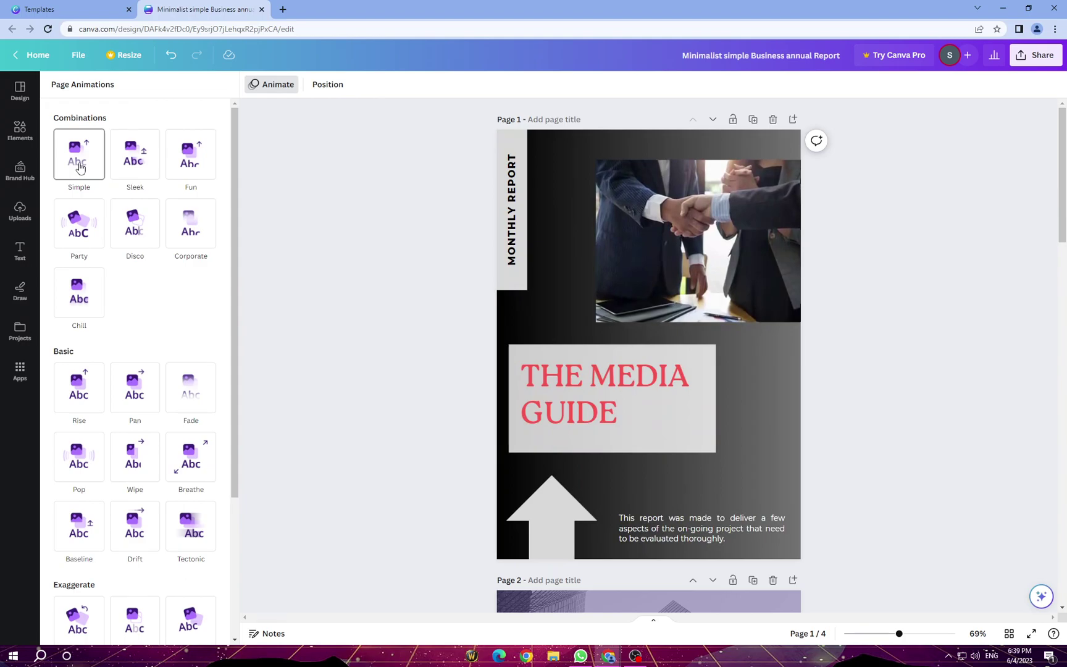
click(79, 167)
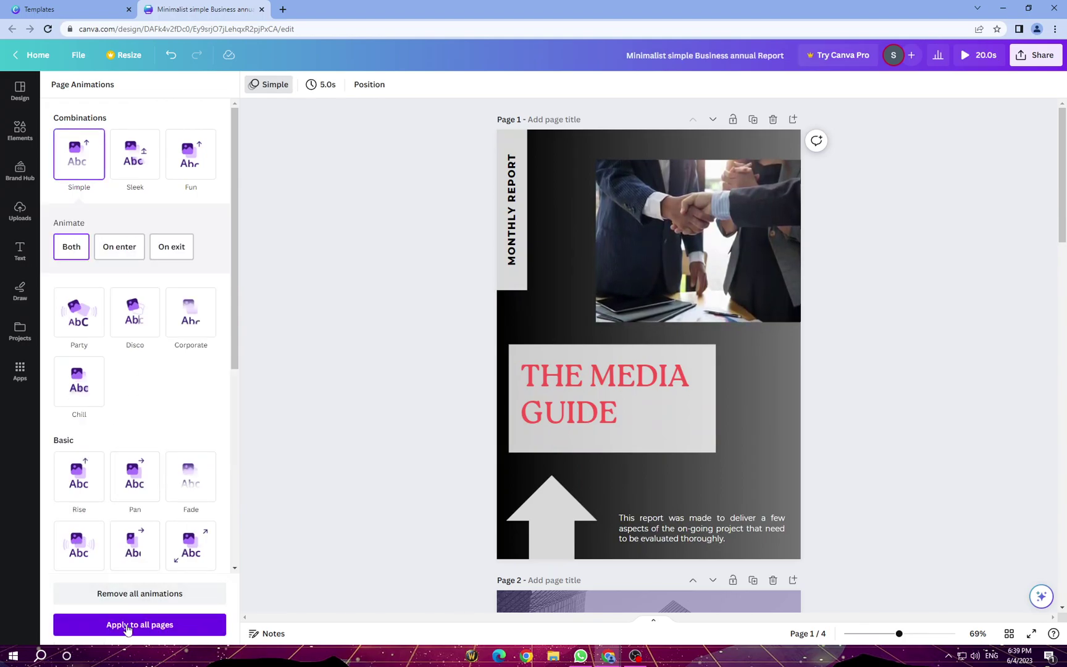
scroll(409, 564, down, 10)
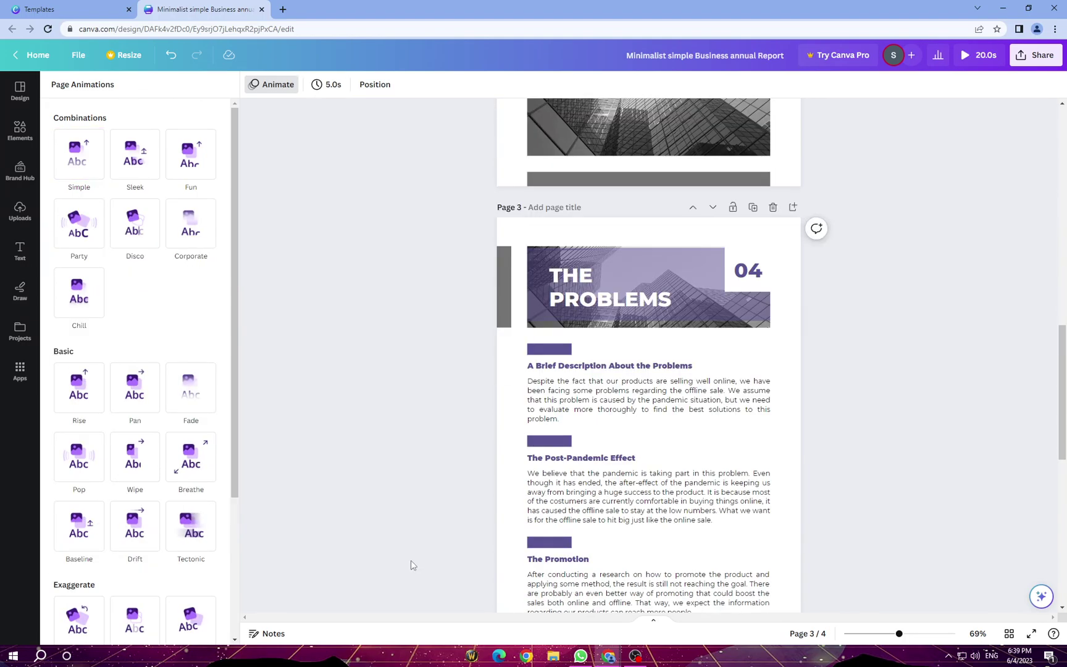
scroll(411, 563, up, 10)
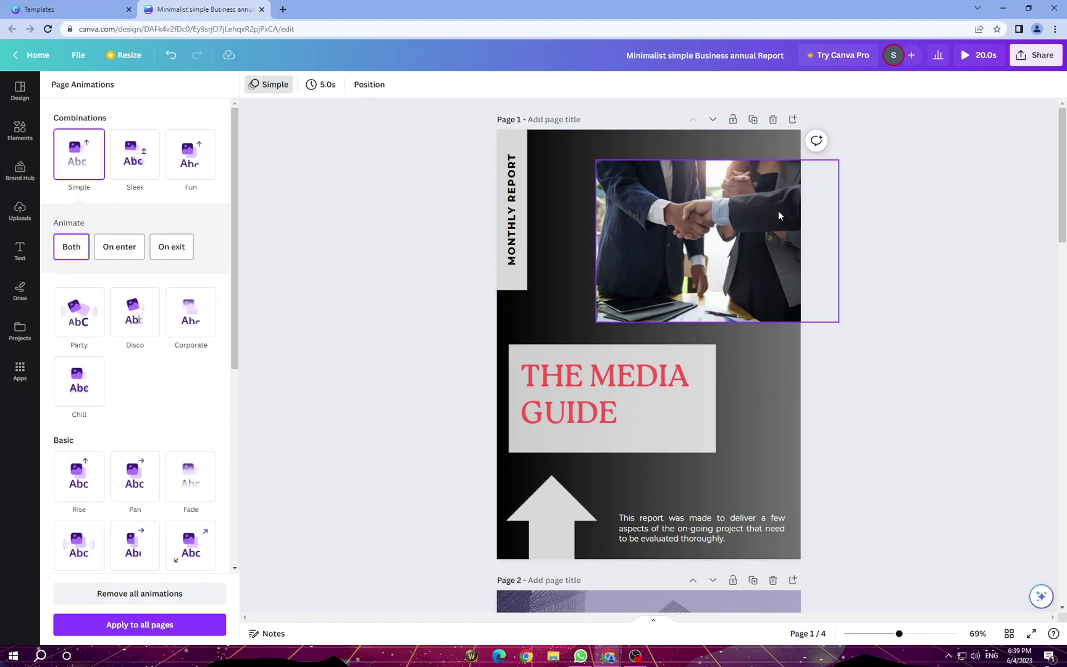
click(1034, 58)
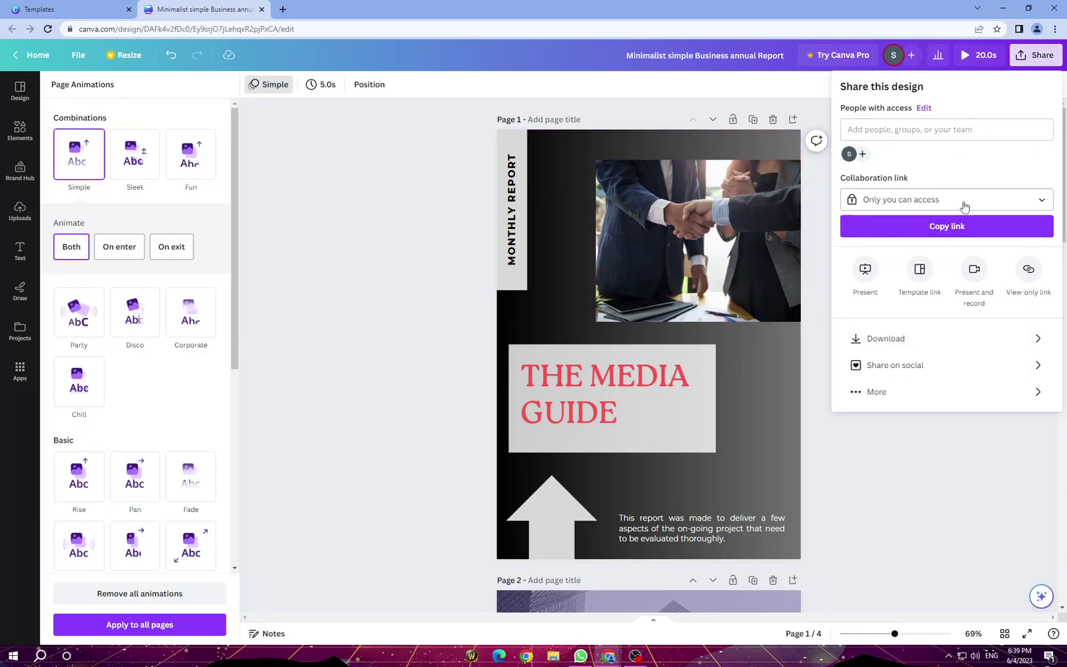
Check the download file types under Share > Download twice, then close the download settings
click(948, 349)
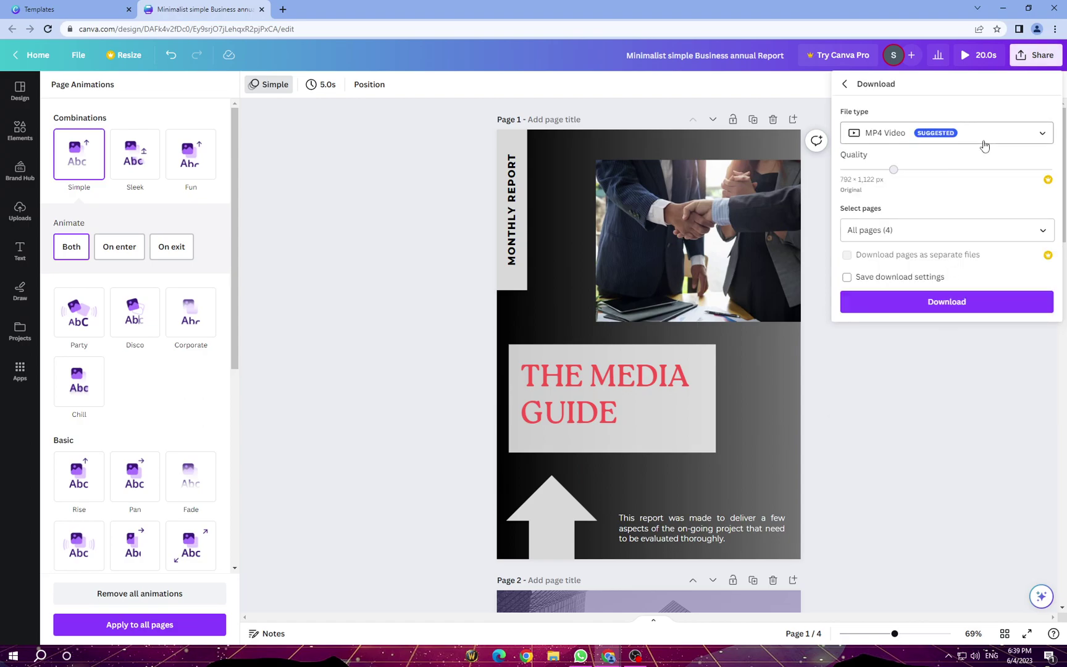
click(984, 144)
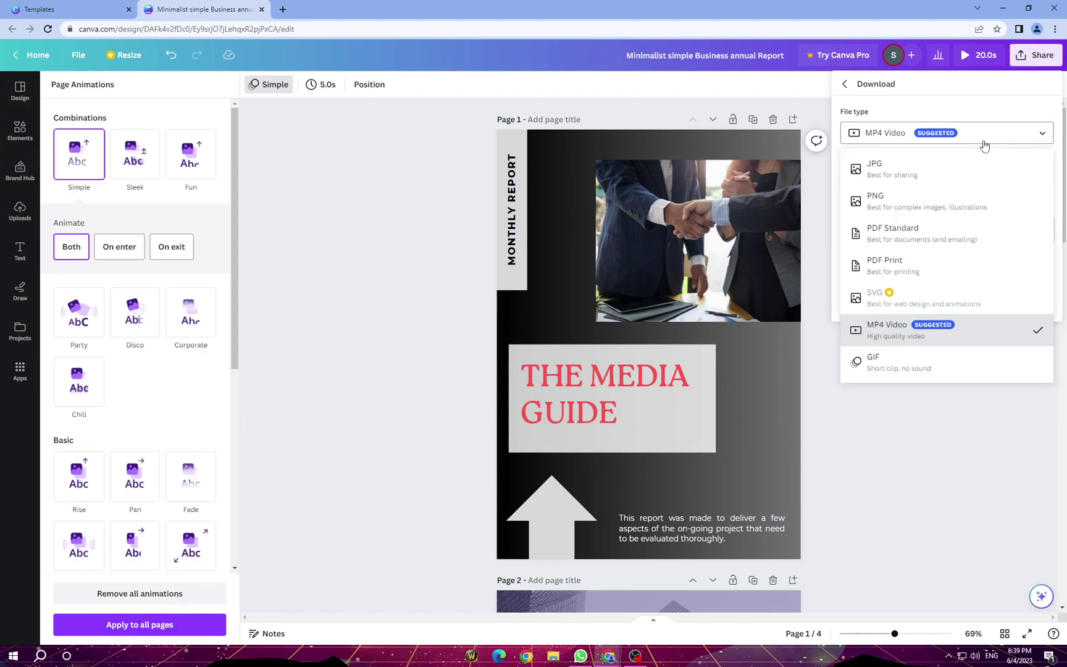
click(1005, 480)
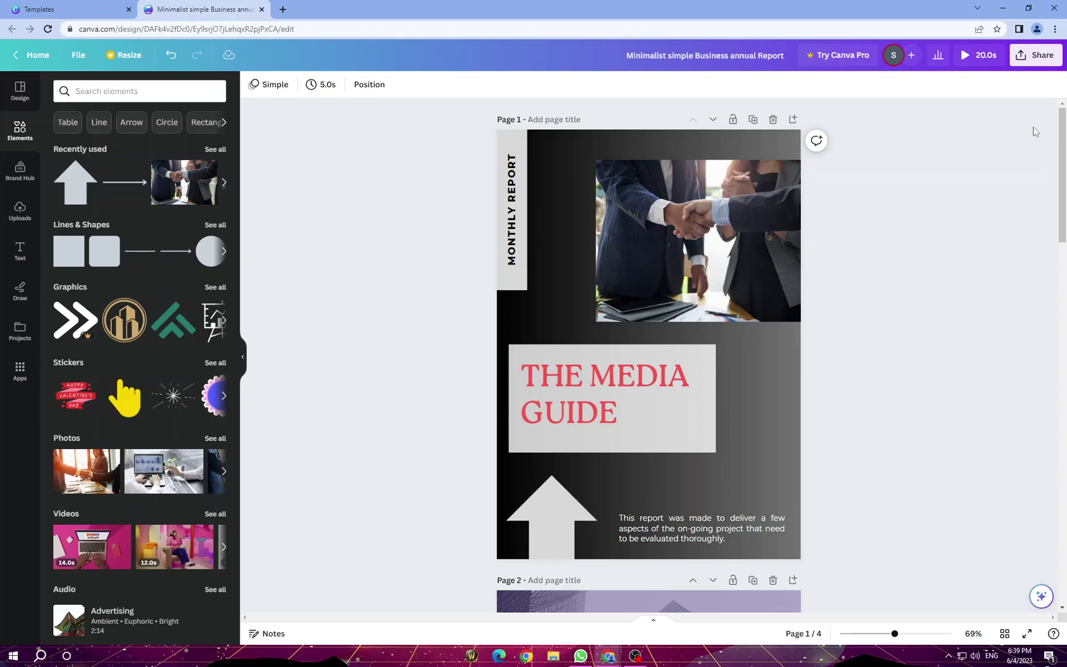
click(1036, 55)
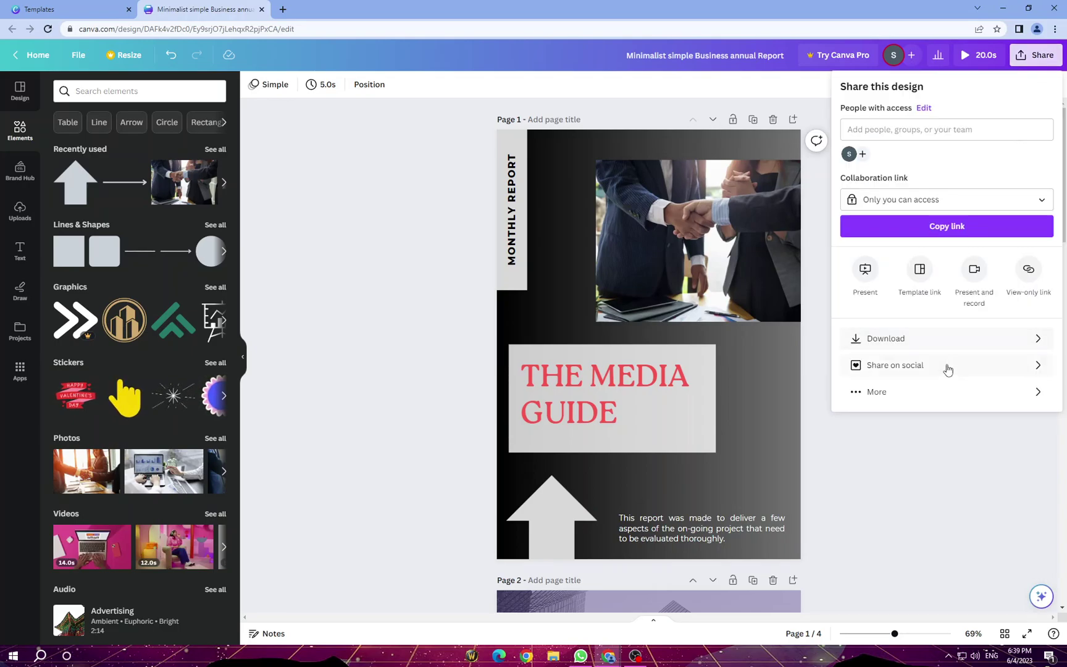
click(949, 337)
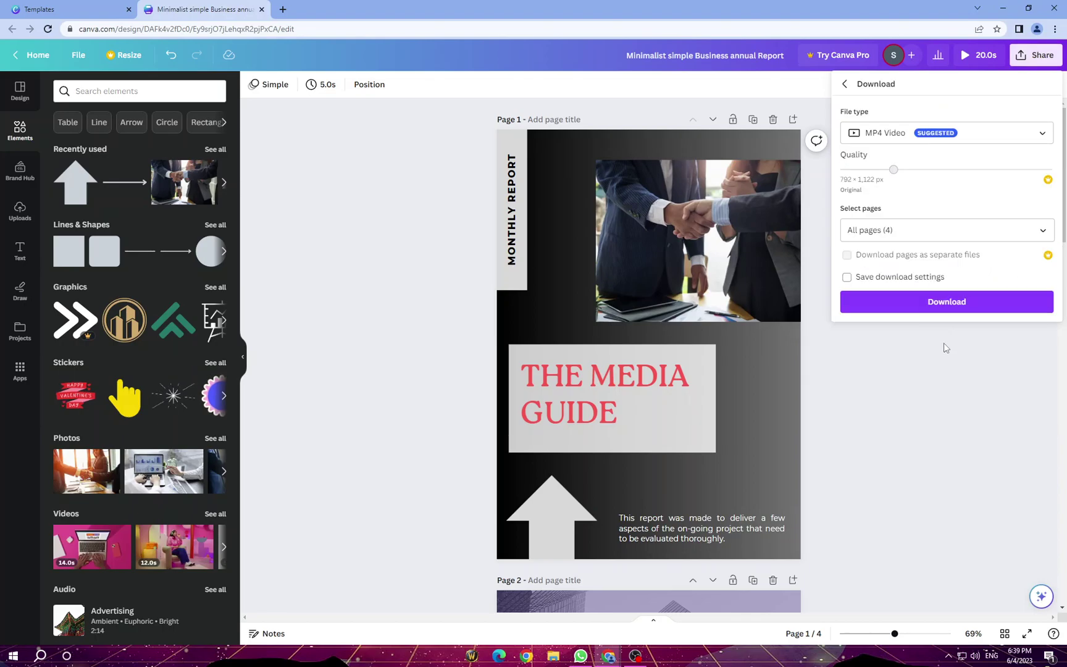
click(932, 382)
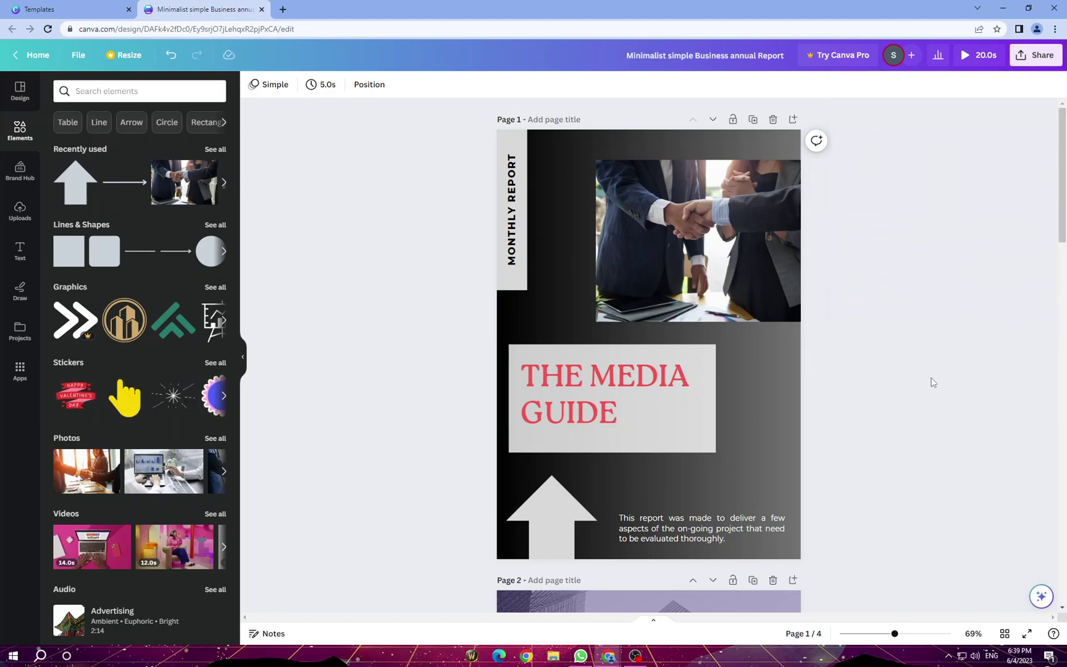